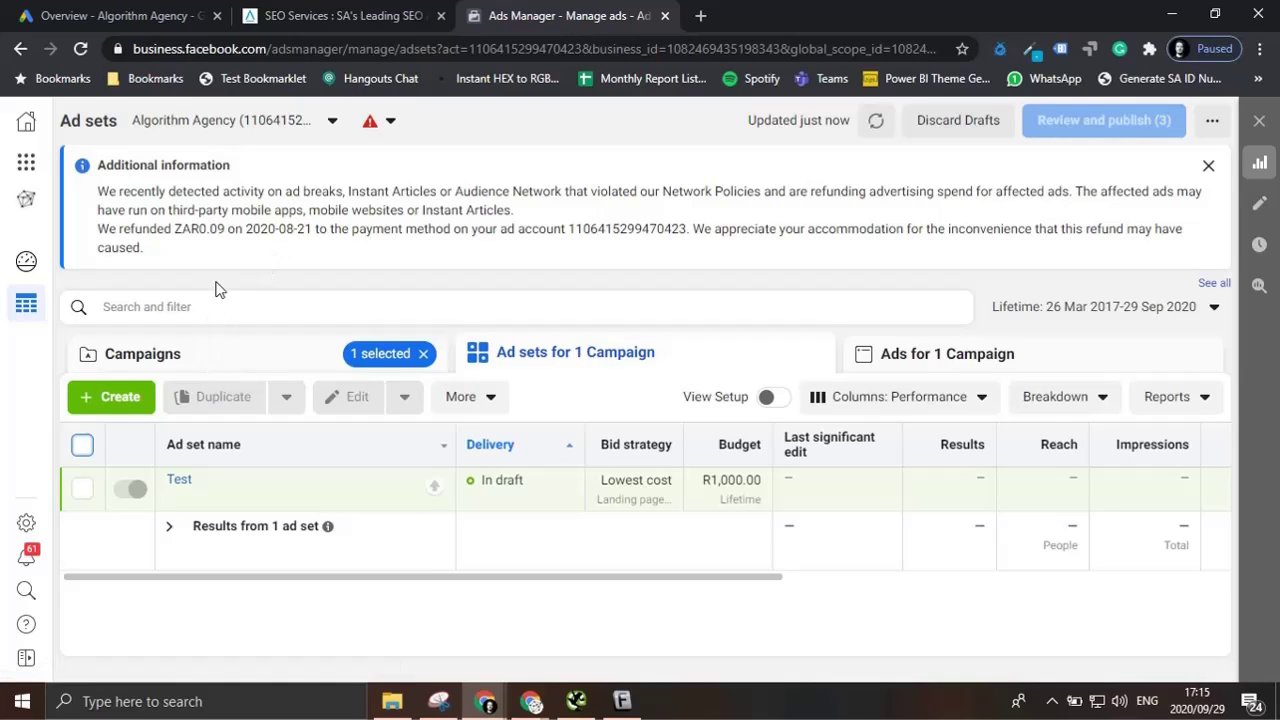
Step: Create a new campaign with the Auction buying type and the Traffic objective
{"action": "left_click", "coordinate": [120, 398]}
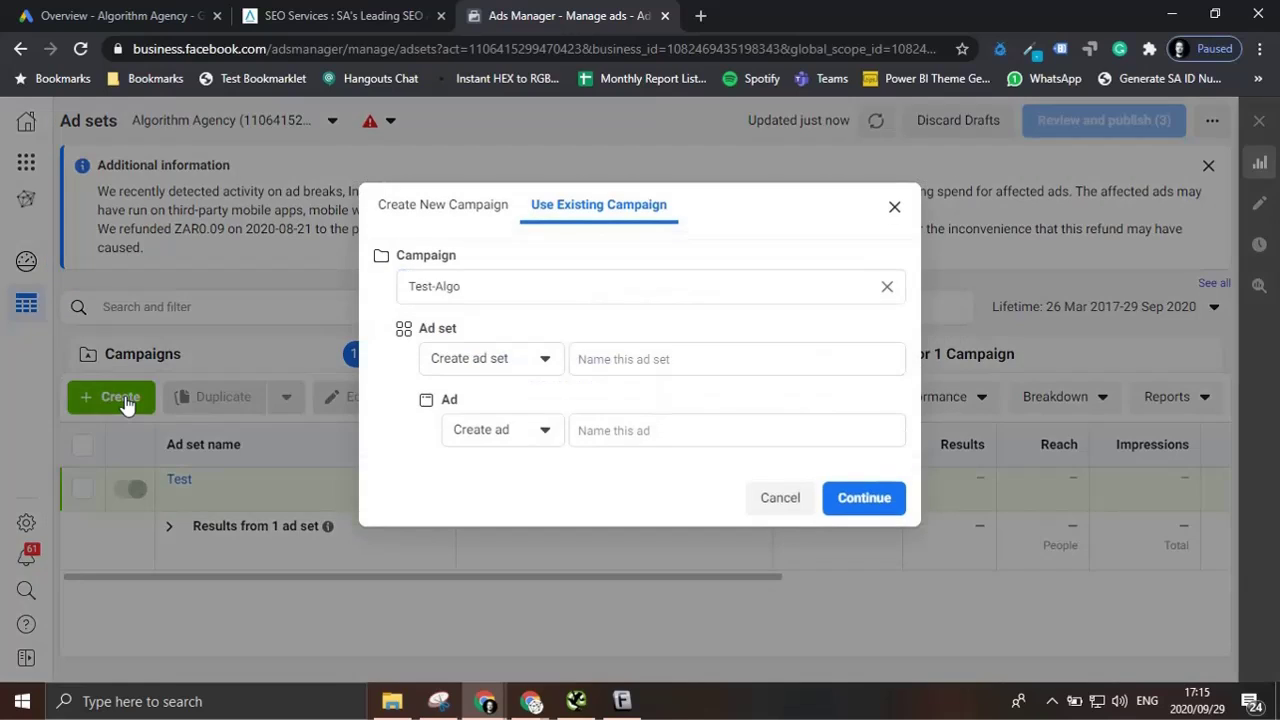
{"action": "left_click", "coordinate": [457, 206]}
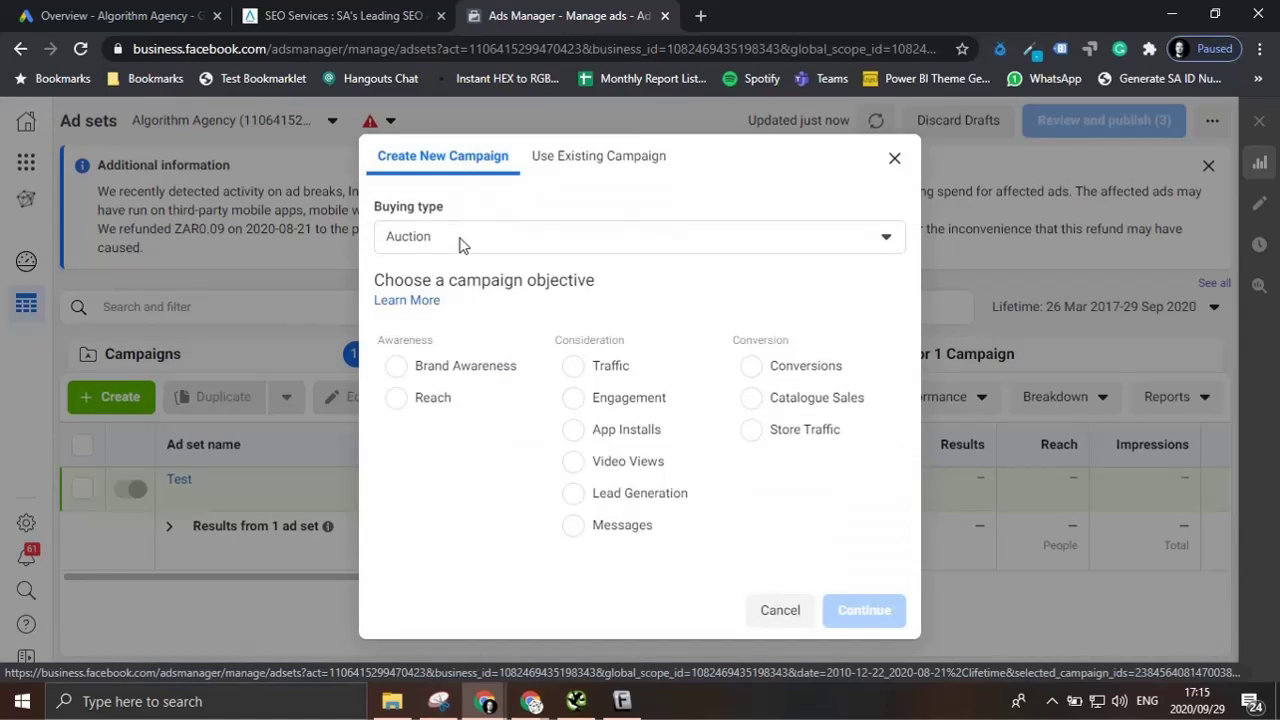
{"action": "left_click", "coordinate": [462, 245]}
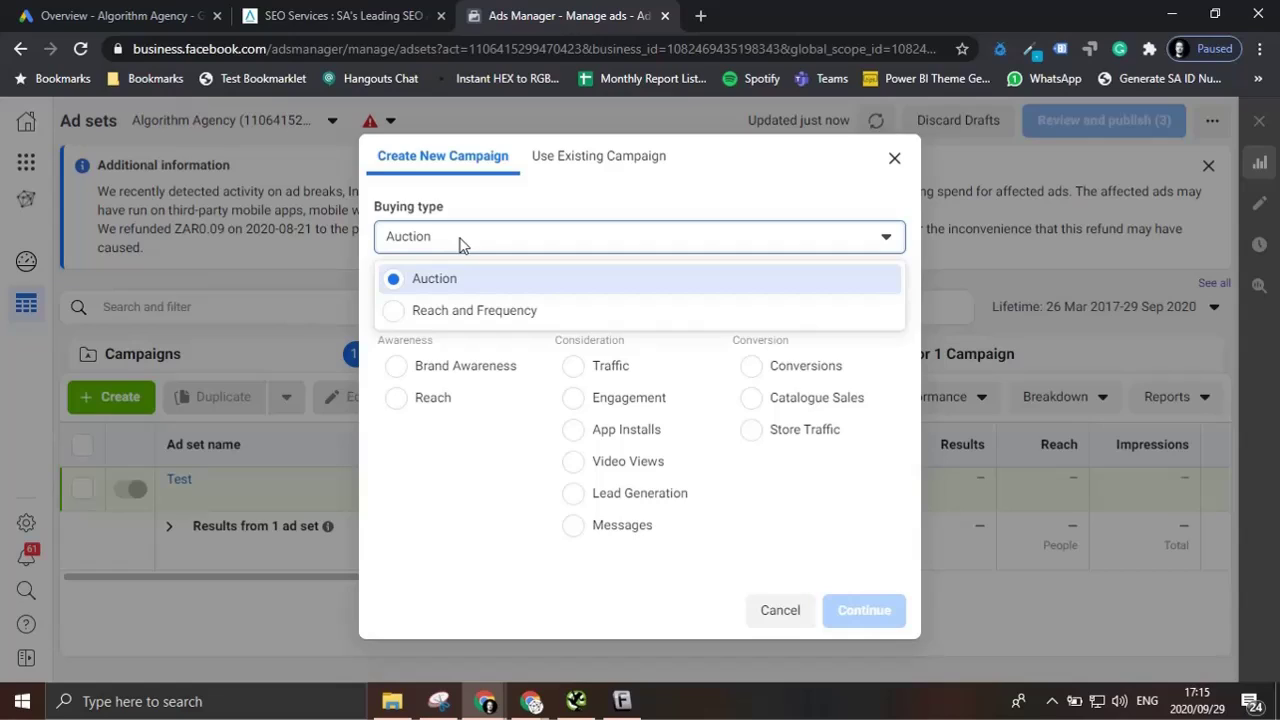
{"action": "left_click", "coordinate": [462, 245]}
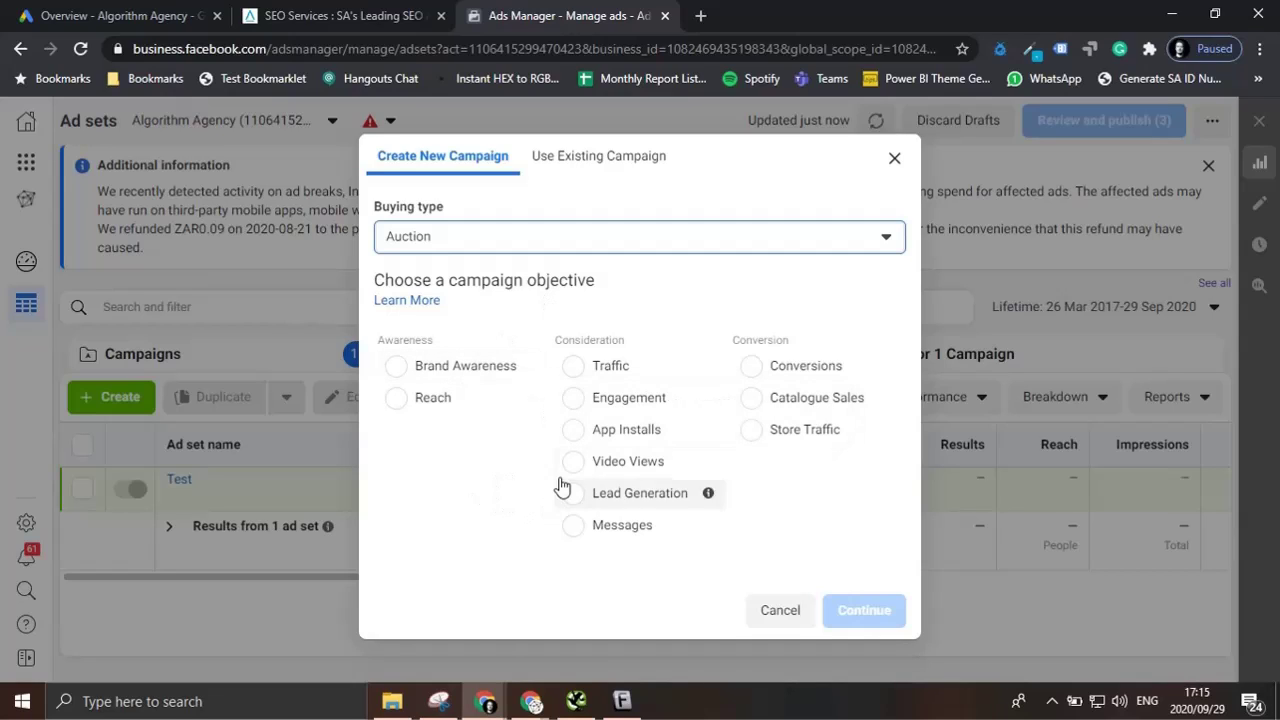
{"action": "left_click", "coordinate": [577, 367]}
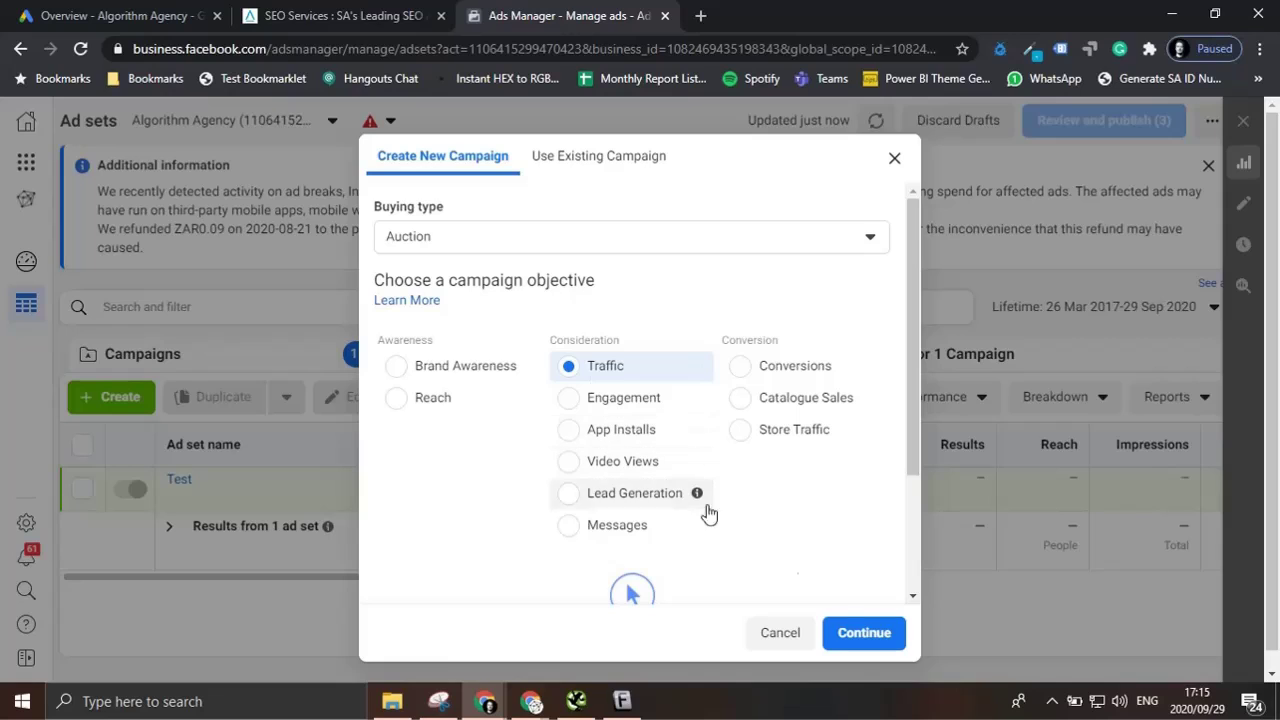
{"action": "scroll", "coordinate": [803, 531], "scroll_direction": "down", "scroll_amount": 2}
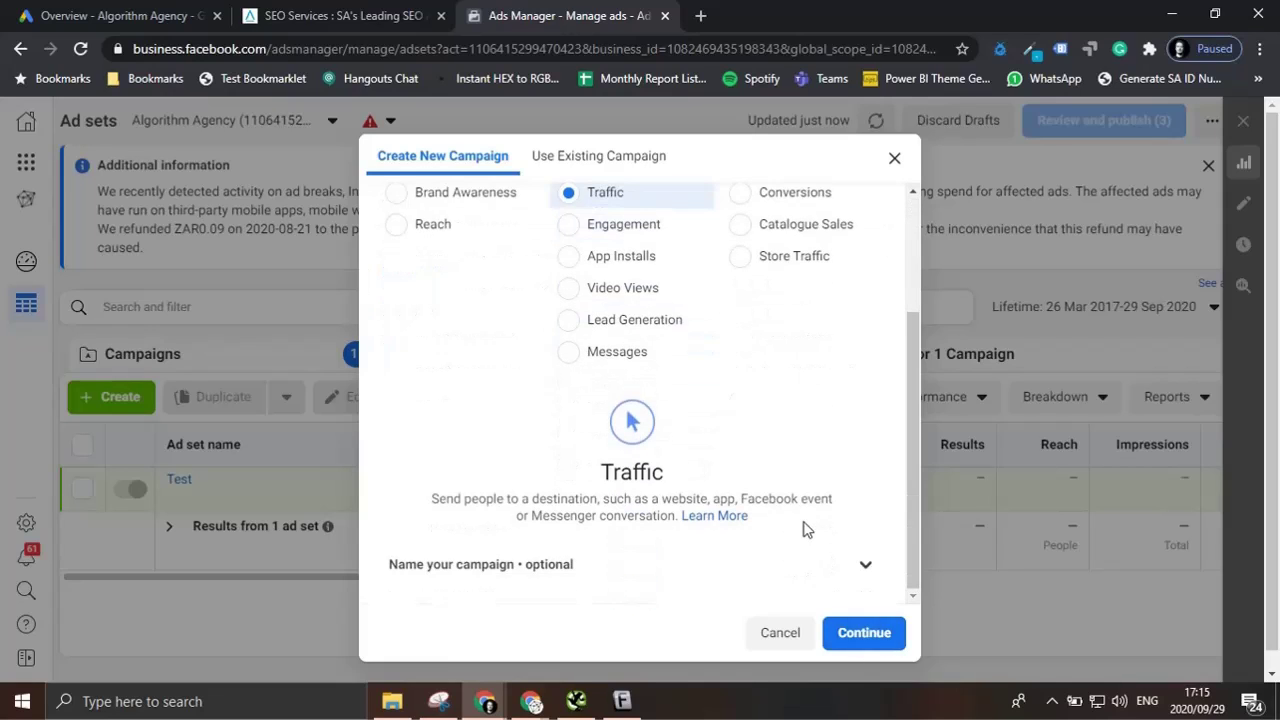
{"action": "left_click", "coordinate": [855, 617]}
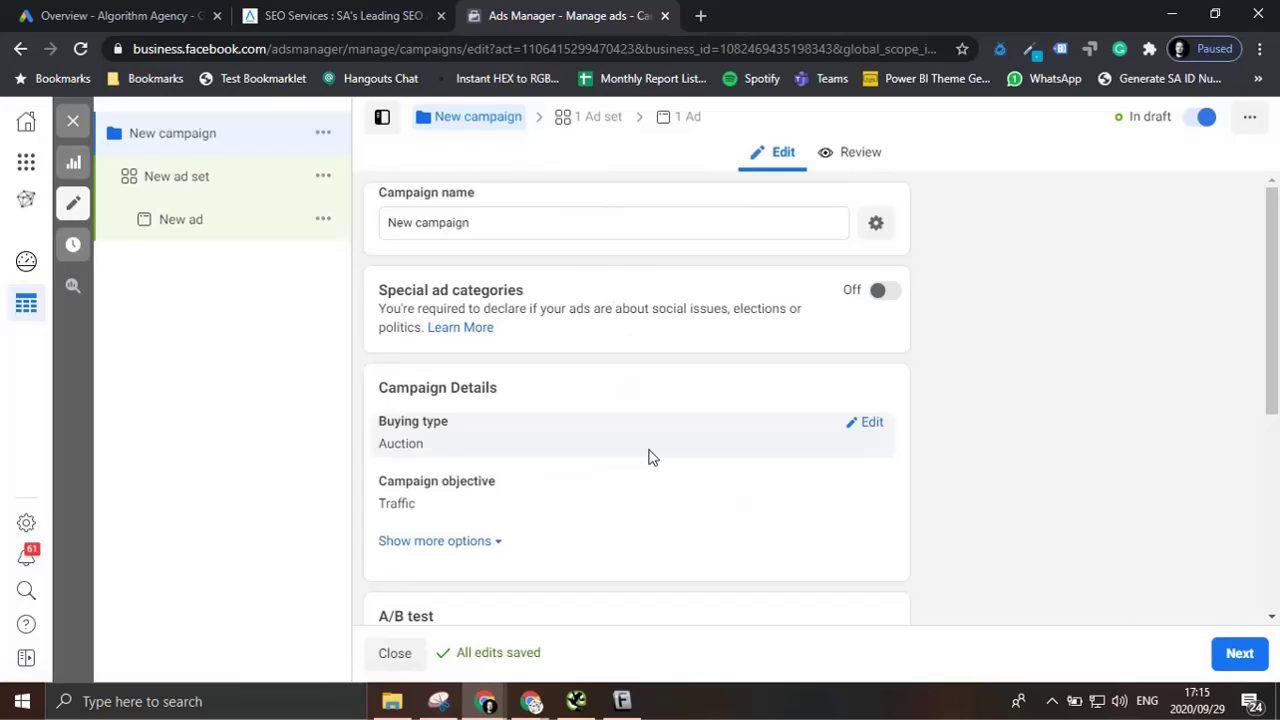
Step: Name the campaign Test, keep its remaining settings and continue to the ad set
{"action": "triple_click", "coordinate": [474, 222]}
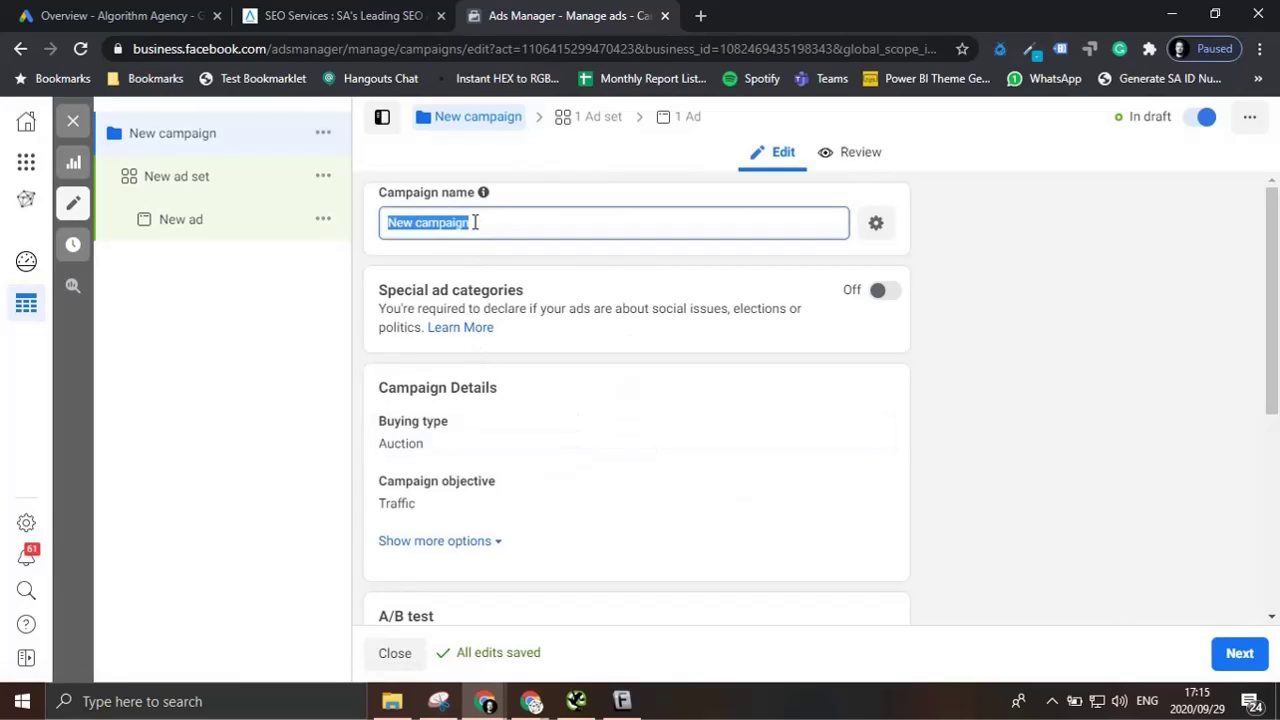
{"action": "type", "text": "Test"}
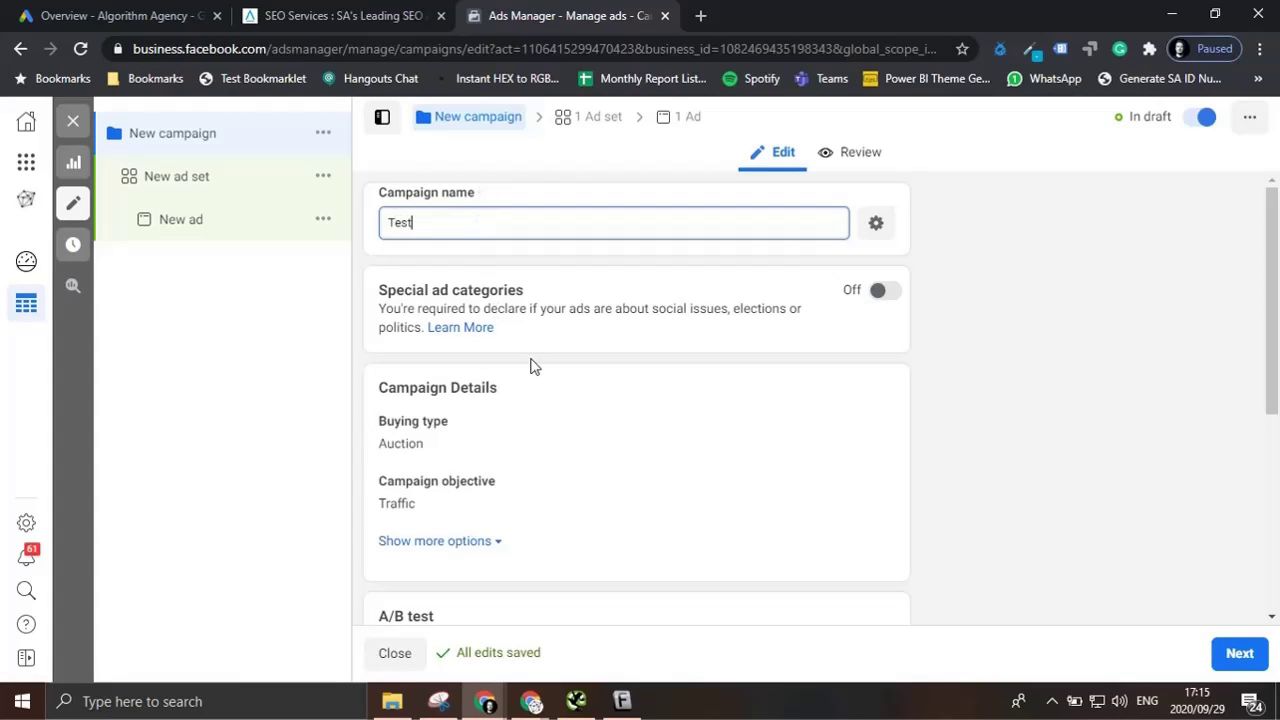
{"action": "scroll", "coordinate": [532, 370], "scroll_direction": "down", "scroll_amount": 1}
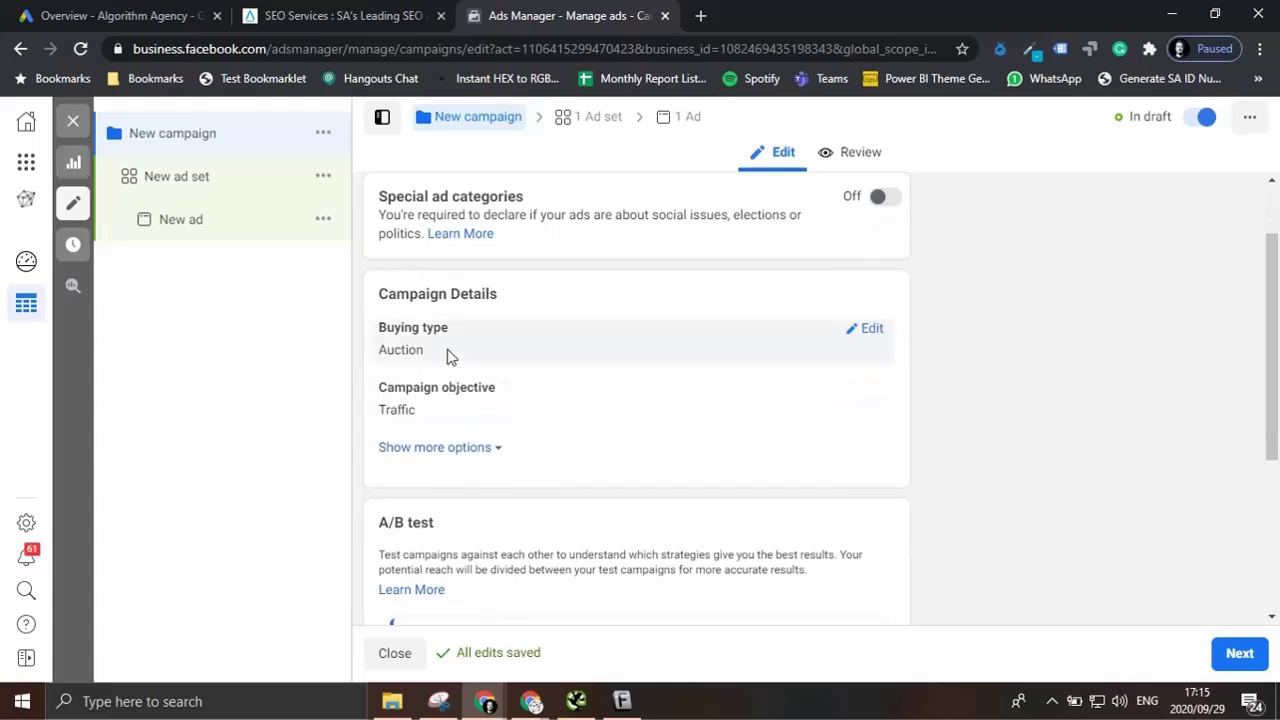
{"action": "scroll", "coordinate": [540, 430], "scroll_direction": "down", "scroll_amount": 3}
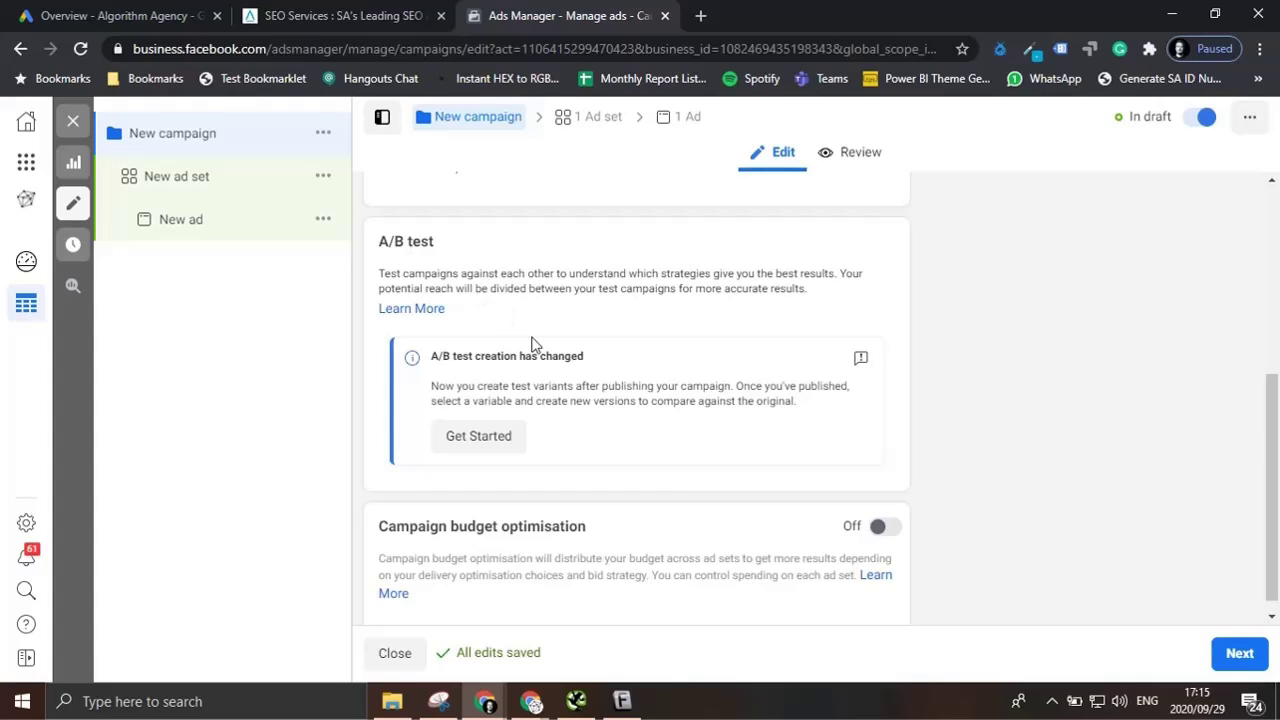
{"action": "scroll", "coordinate": [615, 380], "scroll_direction": "down", "scroll_amount": 1}
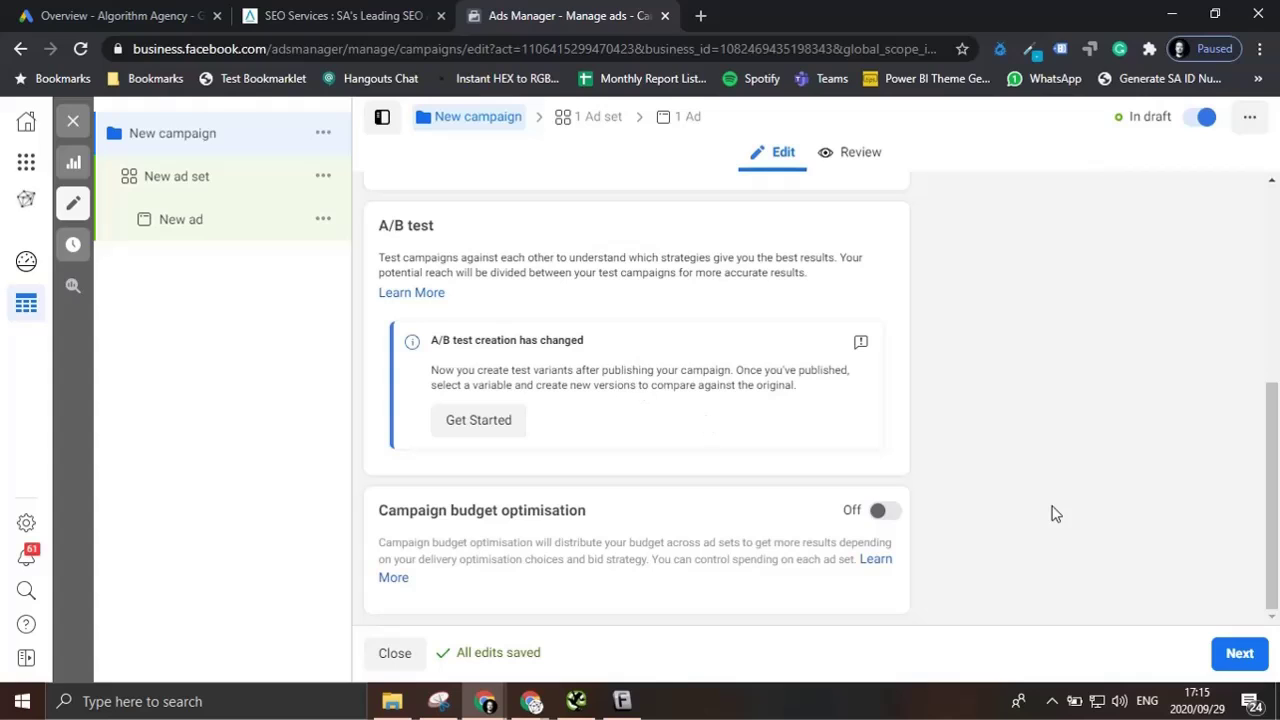
{"action": "left_click", "coordinate": [1245, 653]}
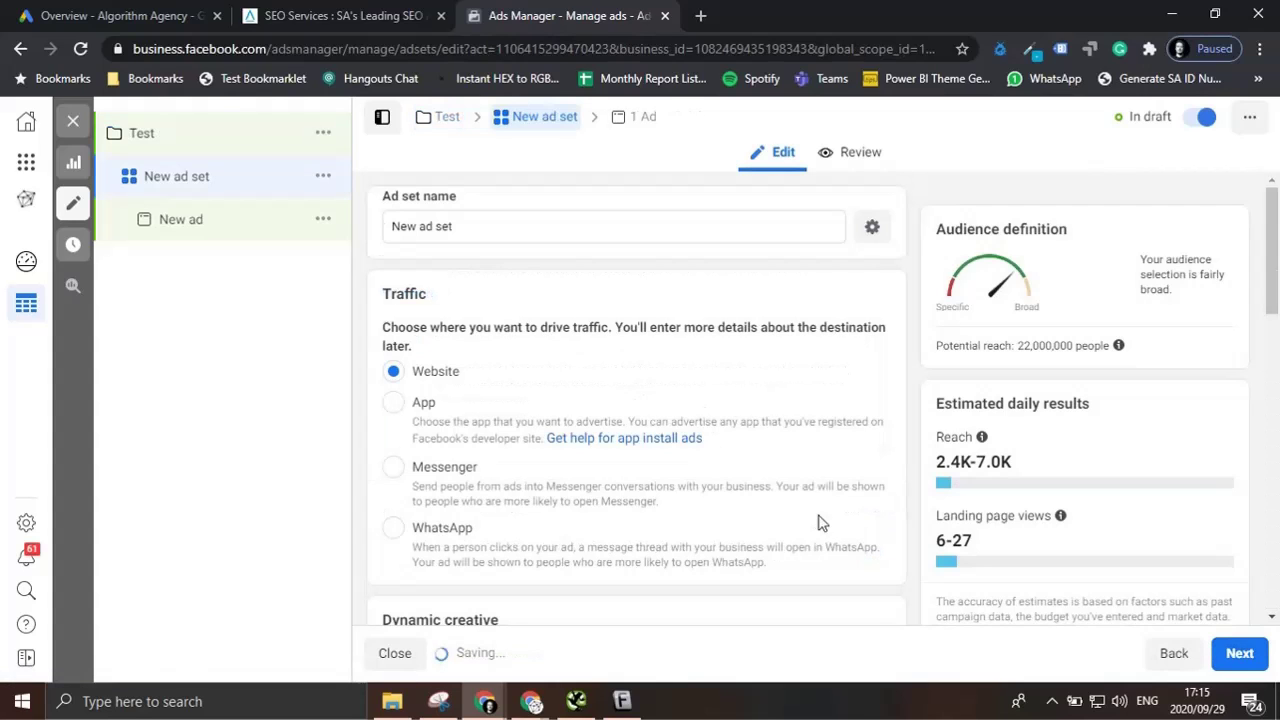
Step: Name the ad set Test, leaving Website as the traffic destination
{"action": "left_click", "coordinate": [487, 231]}
{"action": "type", "text": "Test"}
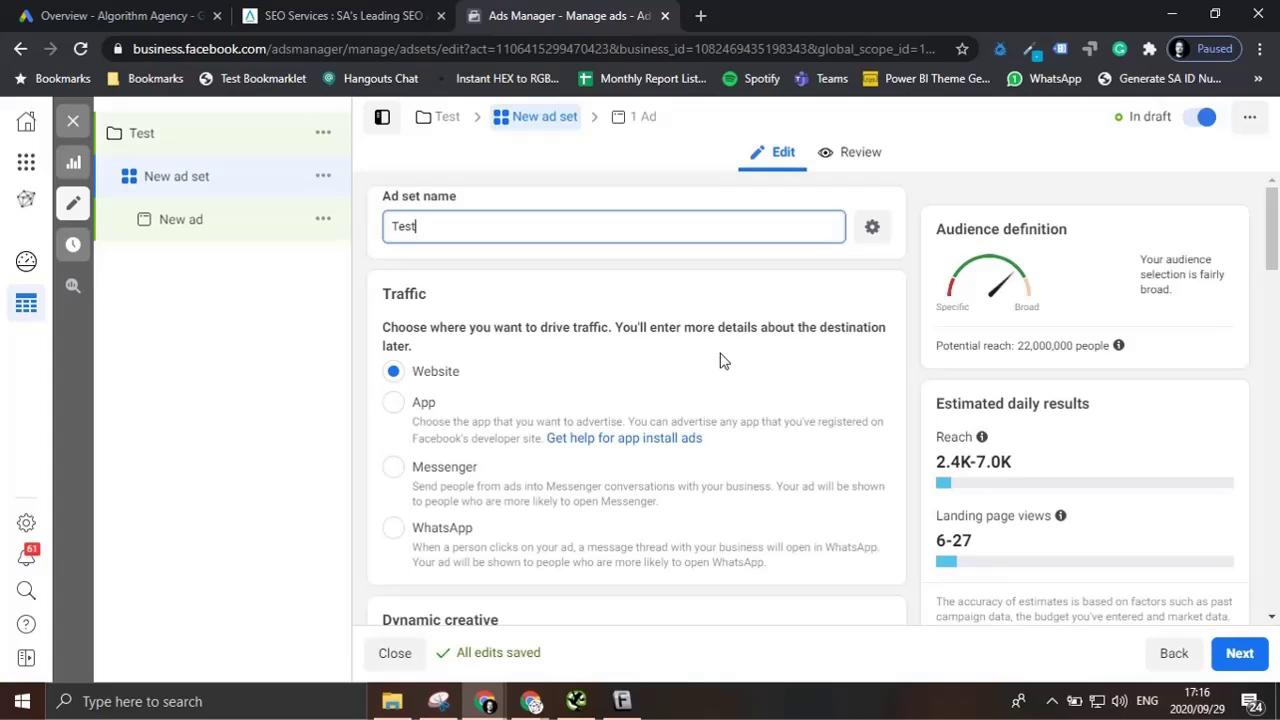
{"action": "scroll", "coordinate": [724, 361], "scroll_direction": "down", "scroll_amount": 1}
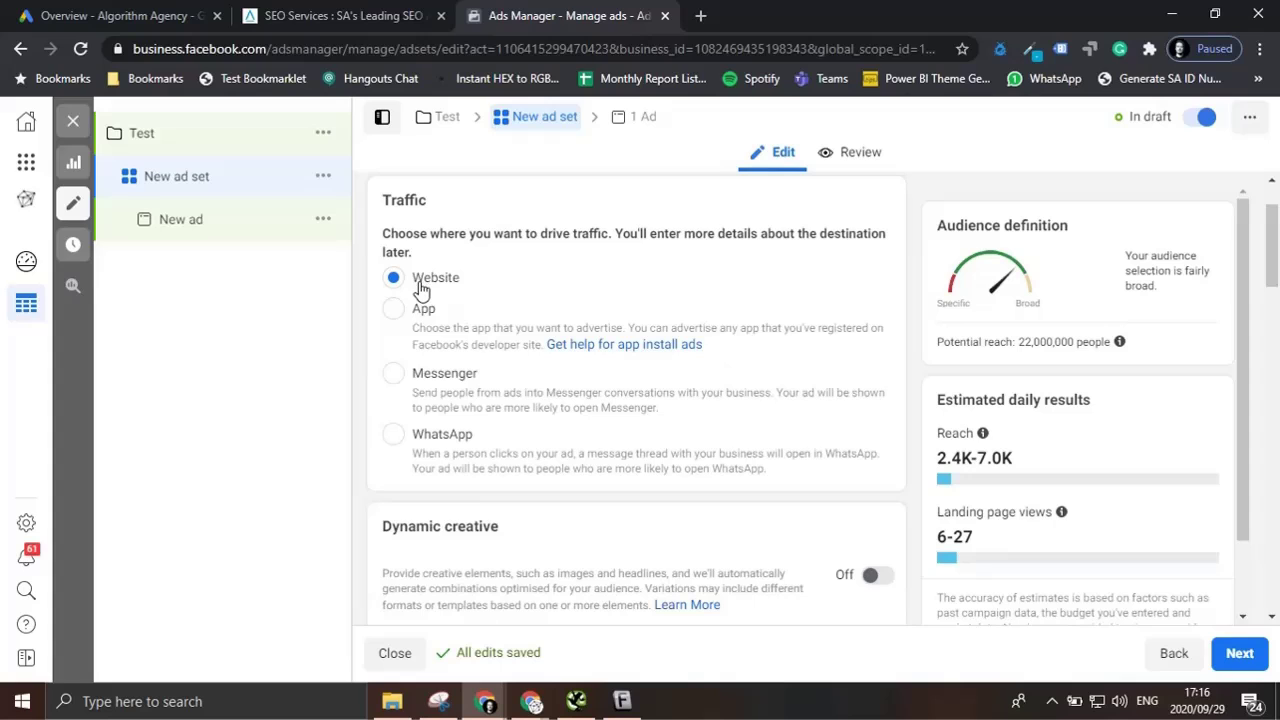
Step: Change the ad set's budget type to Lifetime budget and set the amount to R1000.00
{"action": "scroll", "coordinate": [574, 312], "scroll_direction": "down", "scroll_amount": 5}
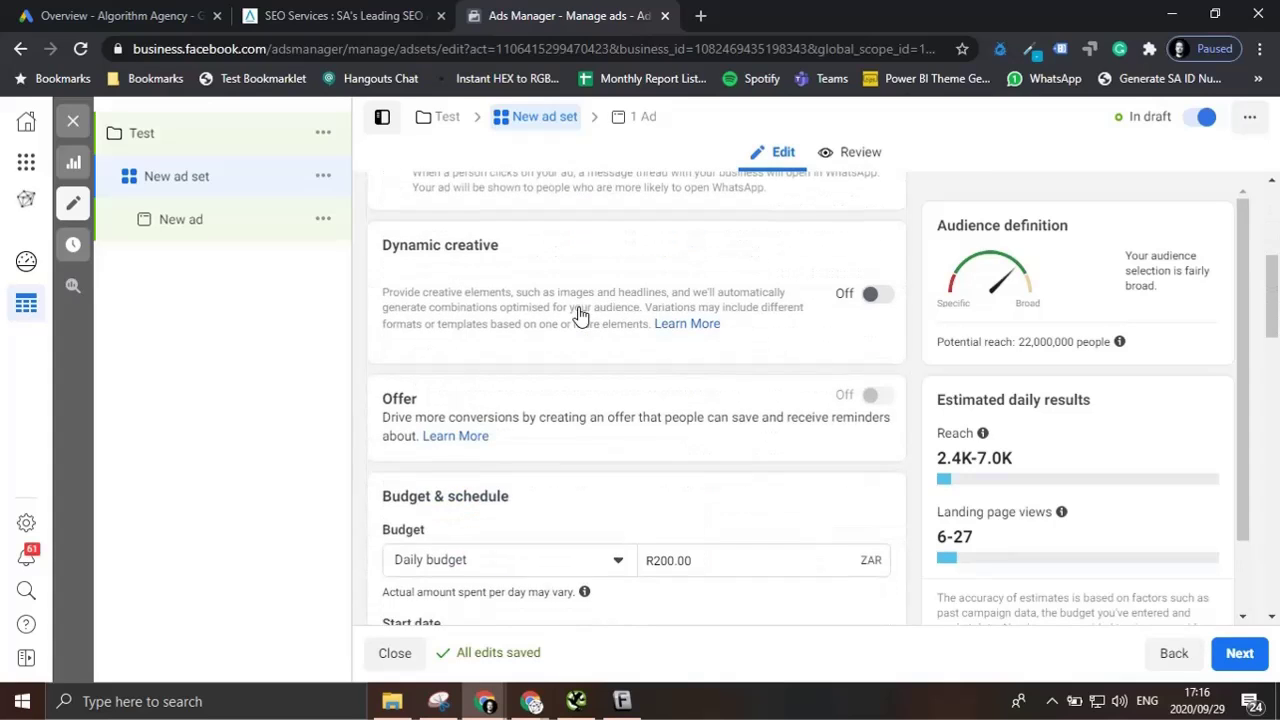
{"action": "left_click", "coordinate": [563, 377]}
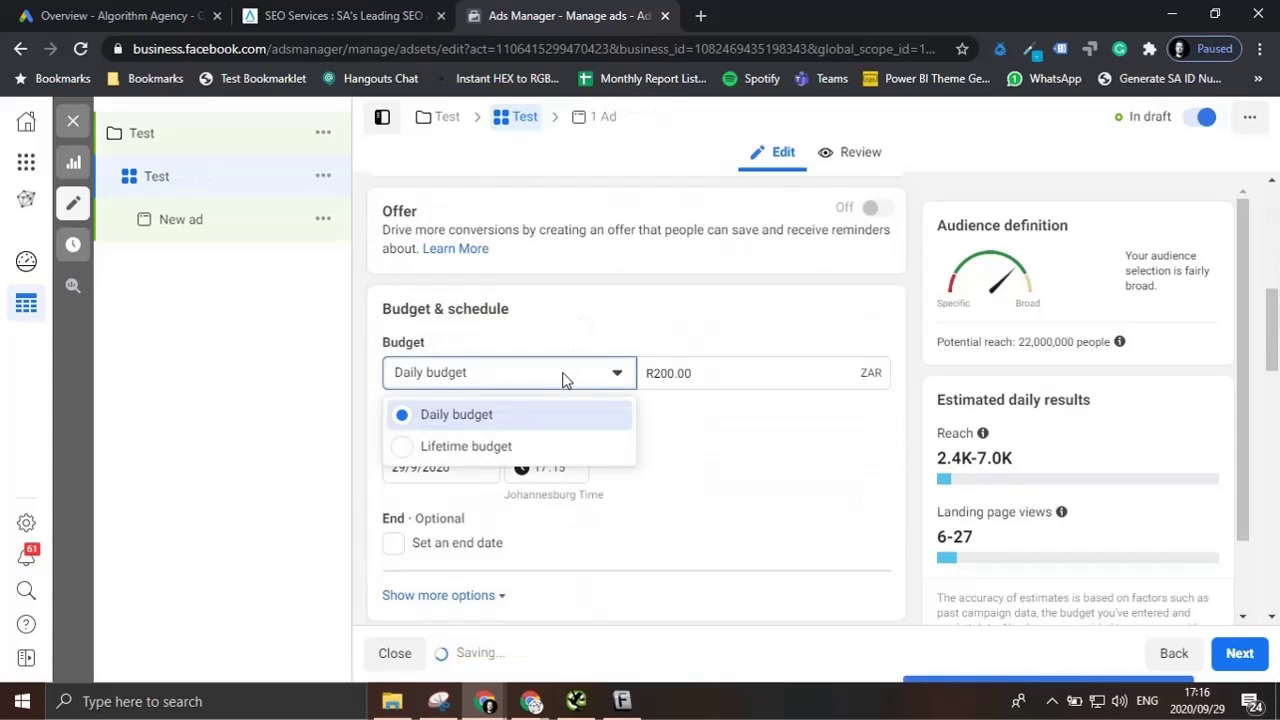
{"action": "left_click", "coordinate": [490, 449]}
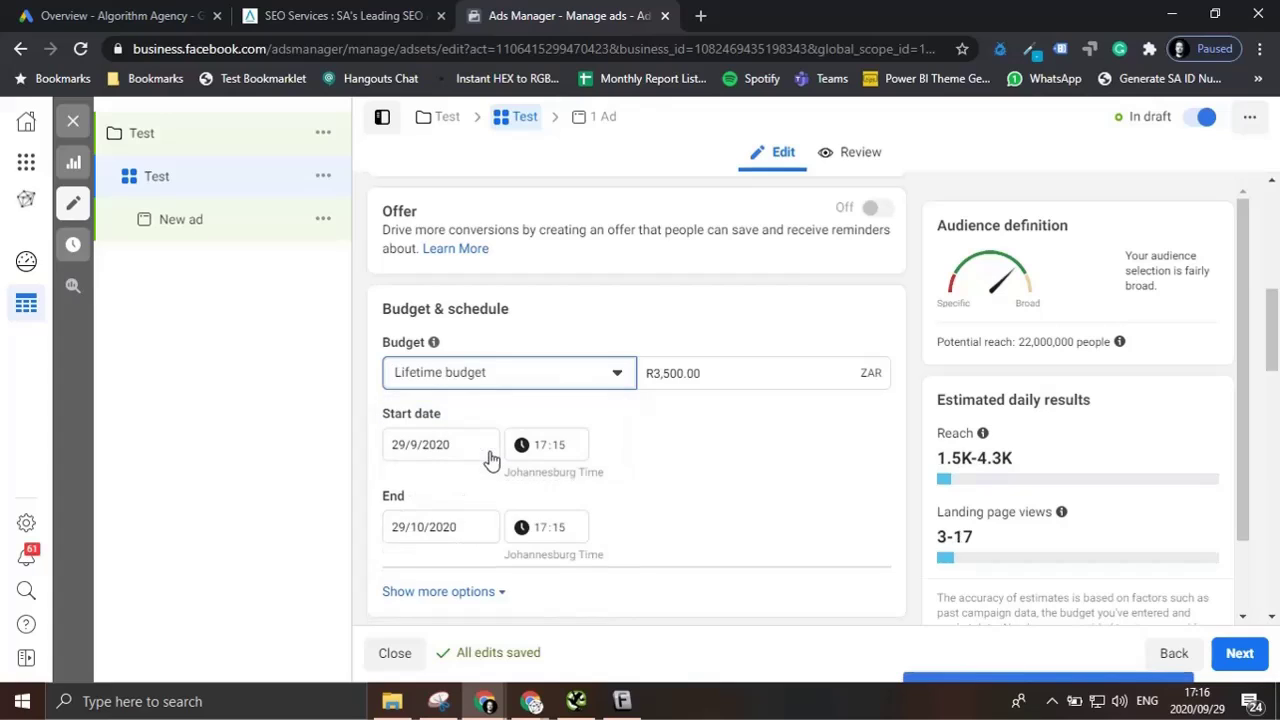
{"action": "left_click_drag", "start_coordinate": [674, 373], "coordinate": [648, 373]}
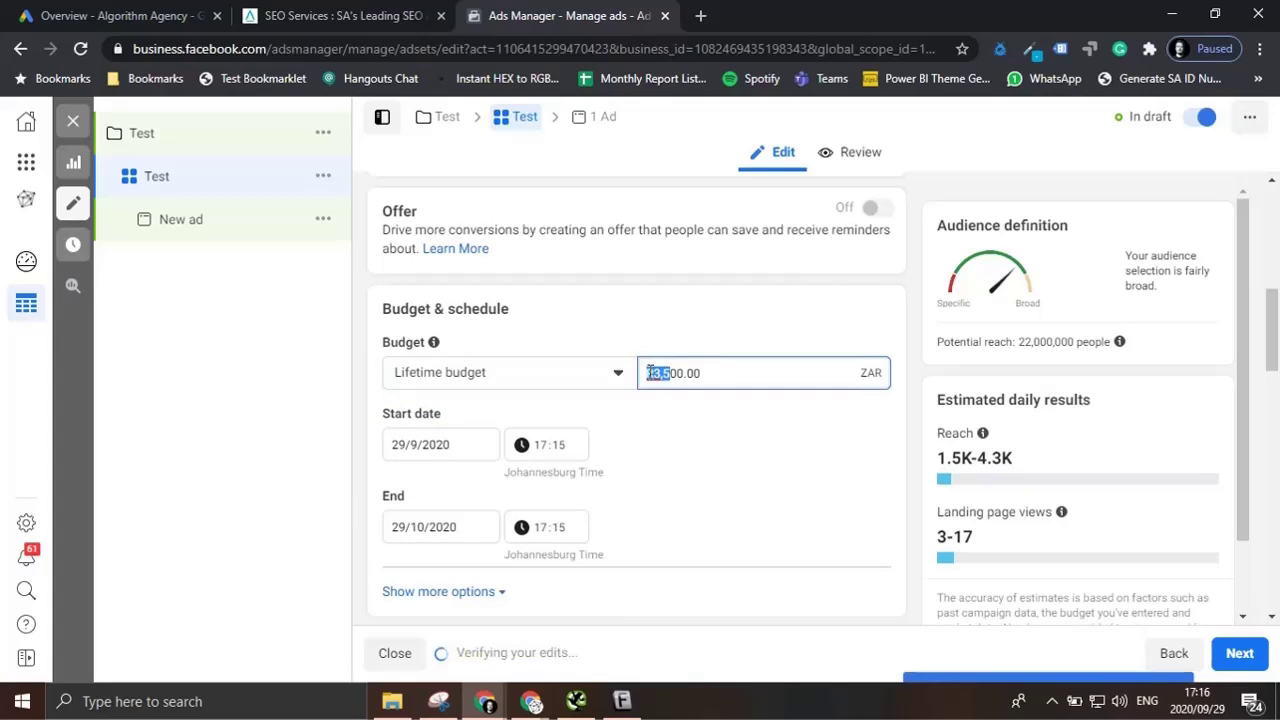
{"action": "type", "text": "2"}
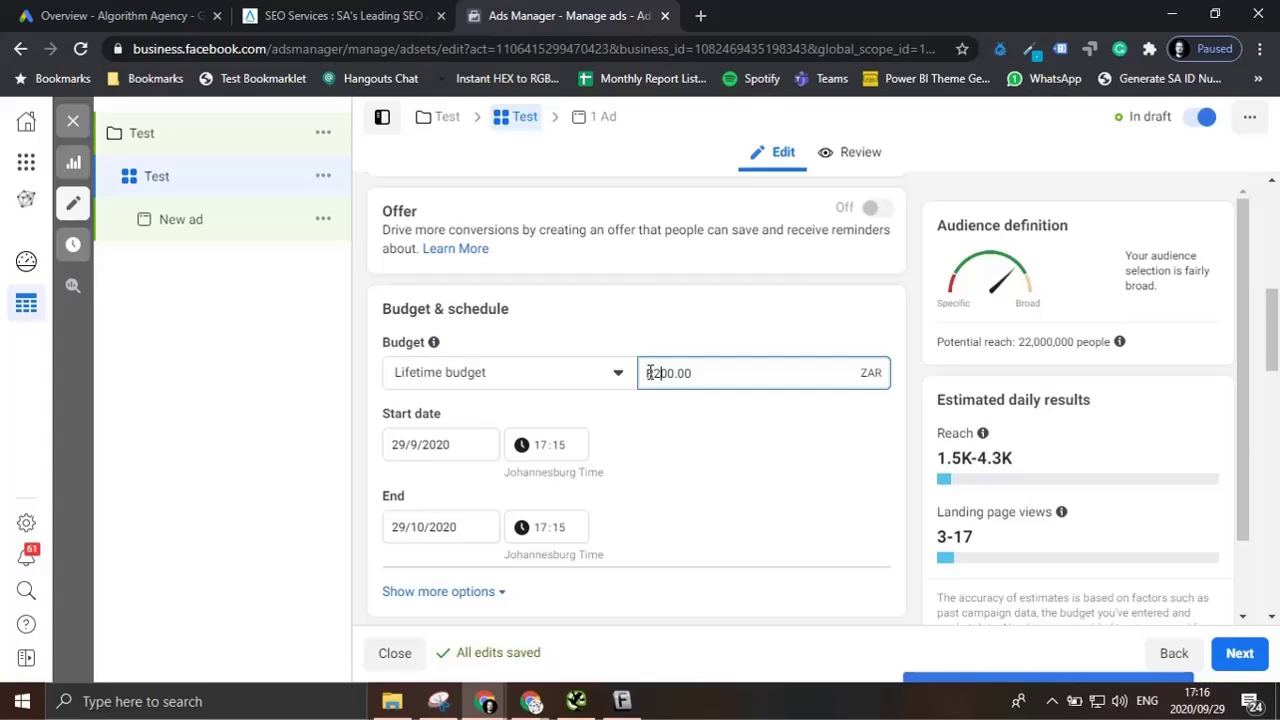
{"action": "key", "text": "BackSpace"}
{"action": "type", "text": "10"}
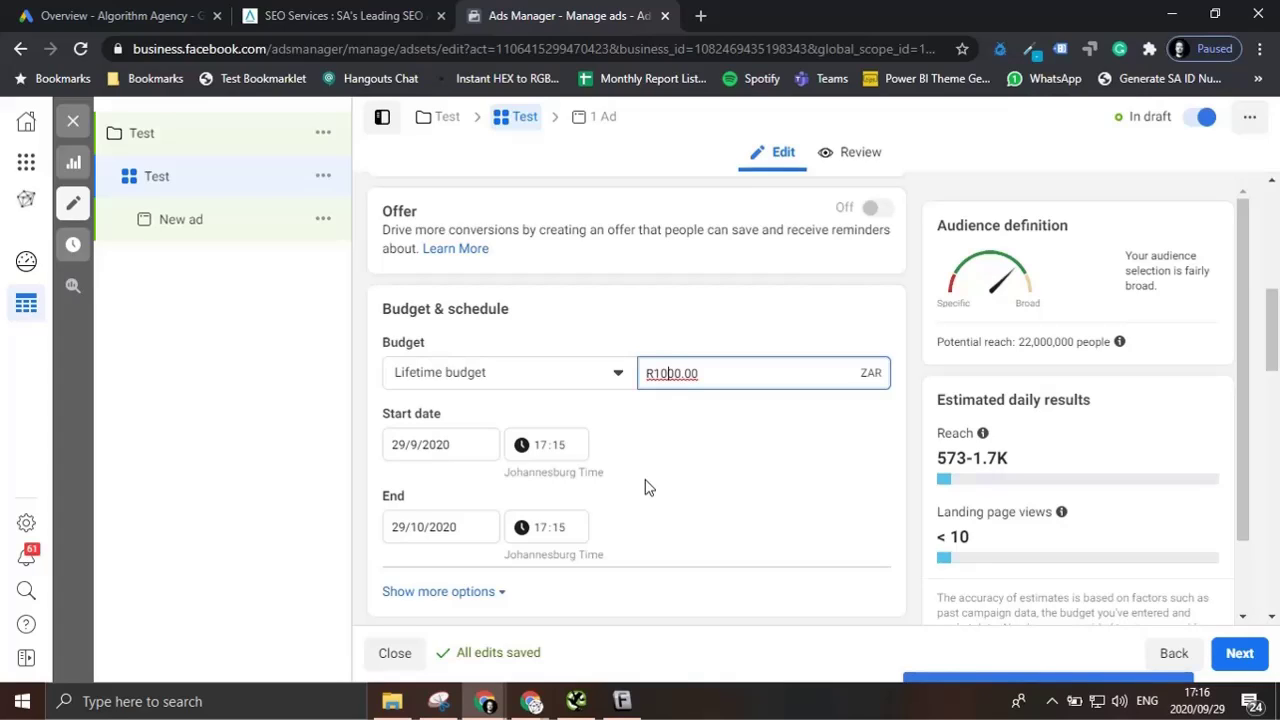
Step: Dismiss the Lookalike Audience tip in the Audience section and highlight the potential reach figure
{"action": "scroll", "coordinate": [645, 487], "scroll_direction": "down", "scroll_amount": 3}
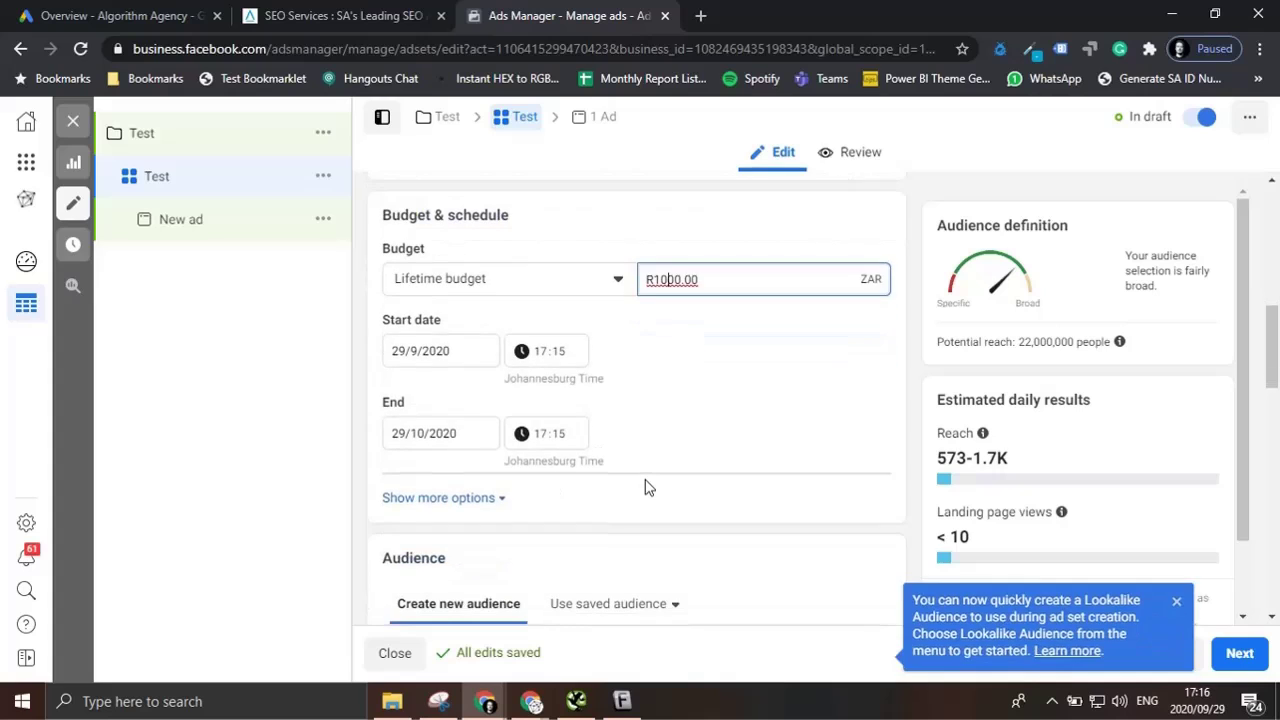
{"action": "scroll", "coordinate": [645, 487], "scroll_direction": "down", "scroll_amount": 1}
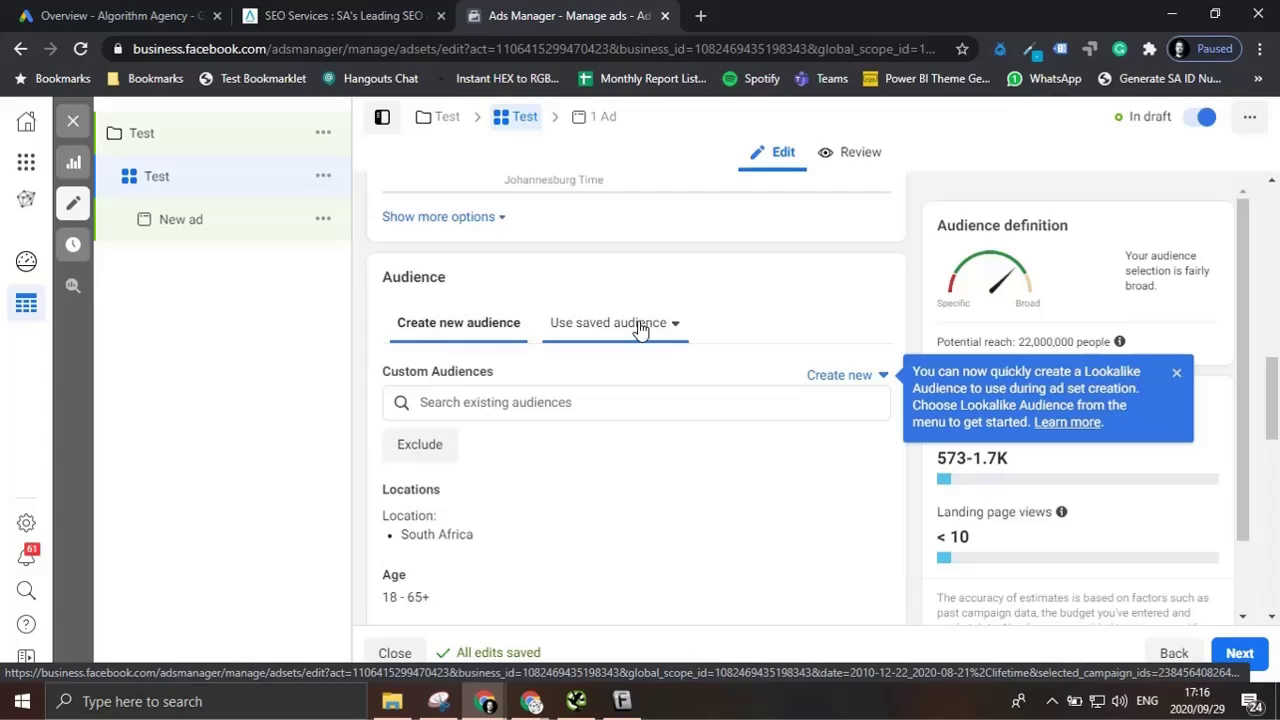
{"action": "left_click", "coordinate": [1176, 372]}
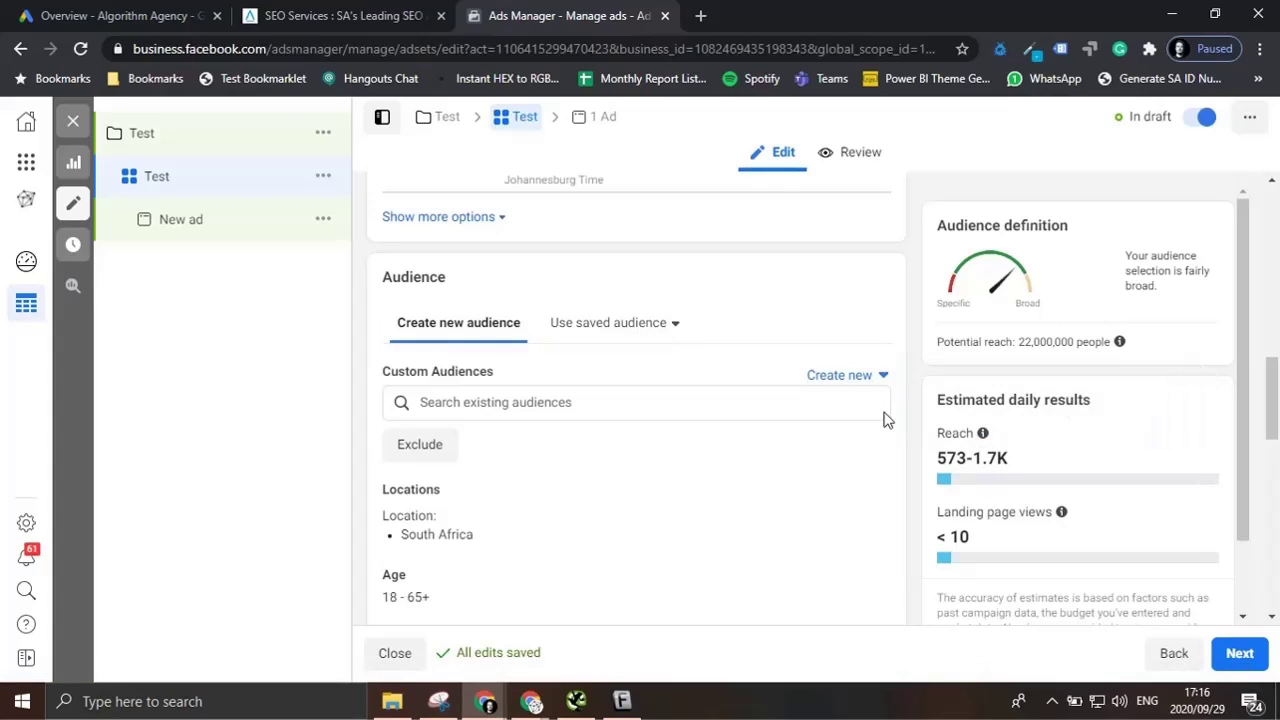
{"action": "triple_click", "coordinate": [1040, 344]}
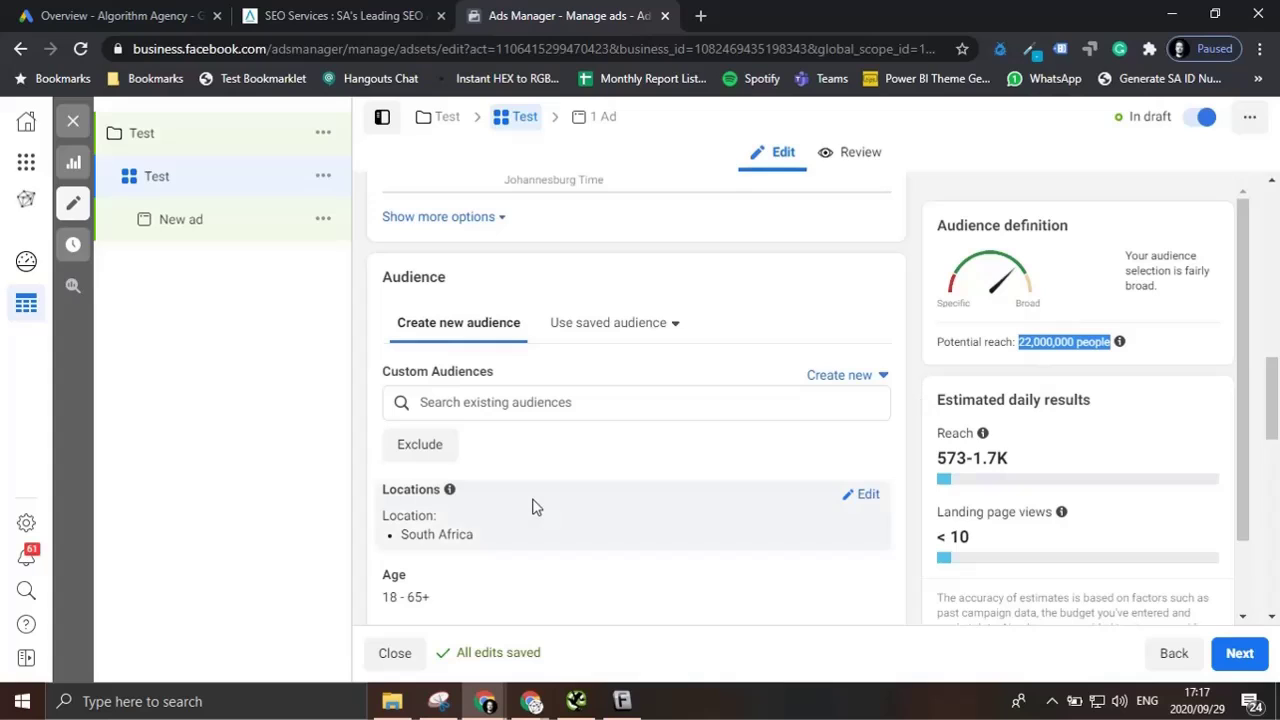
Step: Open the audience locations for editing and remove South Africa from them
{"action": "scroll", "coordinate": [533, 507], "scroll_direction": "down", "scroll_amount": 1}
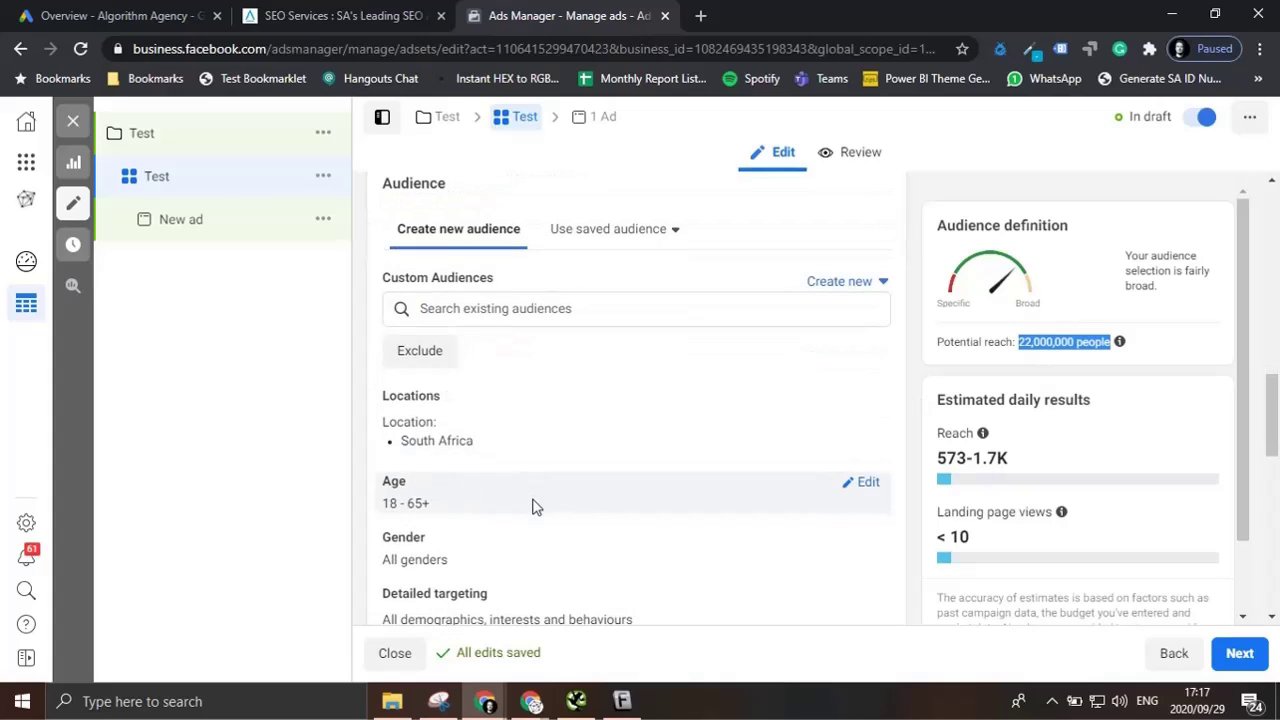
{"action": "scroll", "coordinate": [533, 507], "scroll_direction": "down", "scroll_amount": 1}
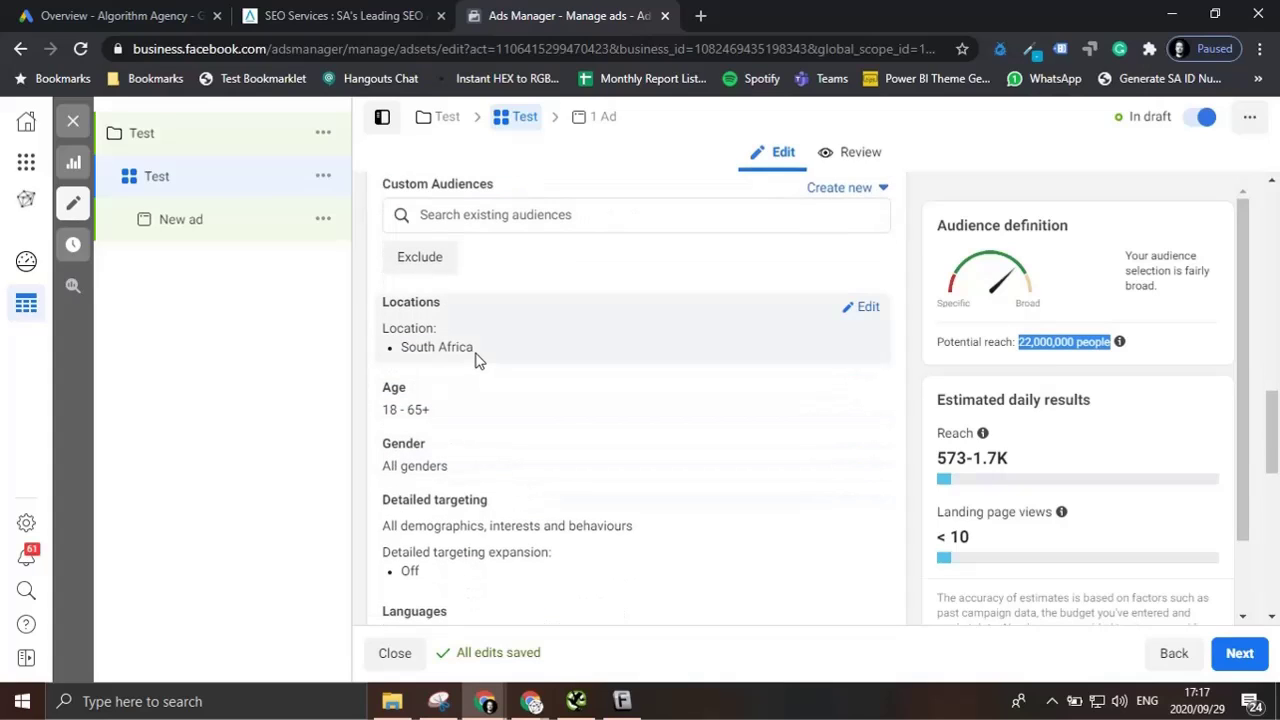
{"action": "left_click", "coordinate": [860, 307]}
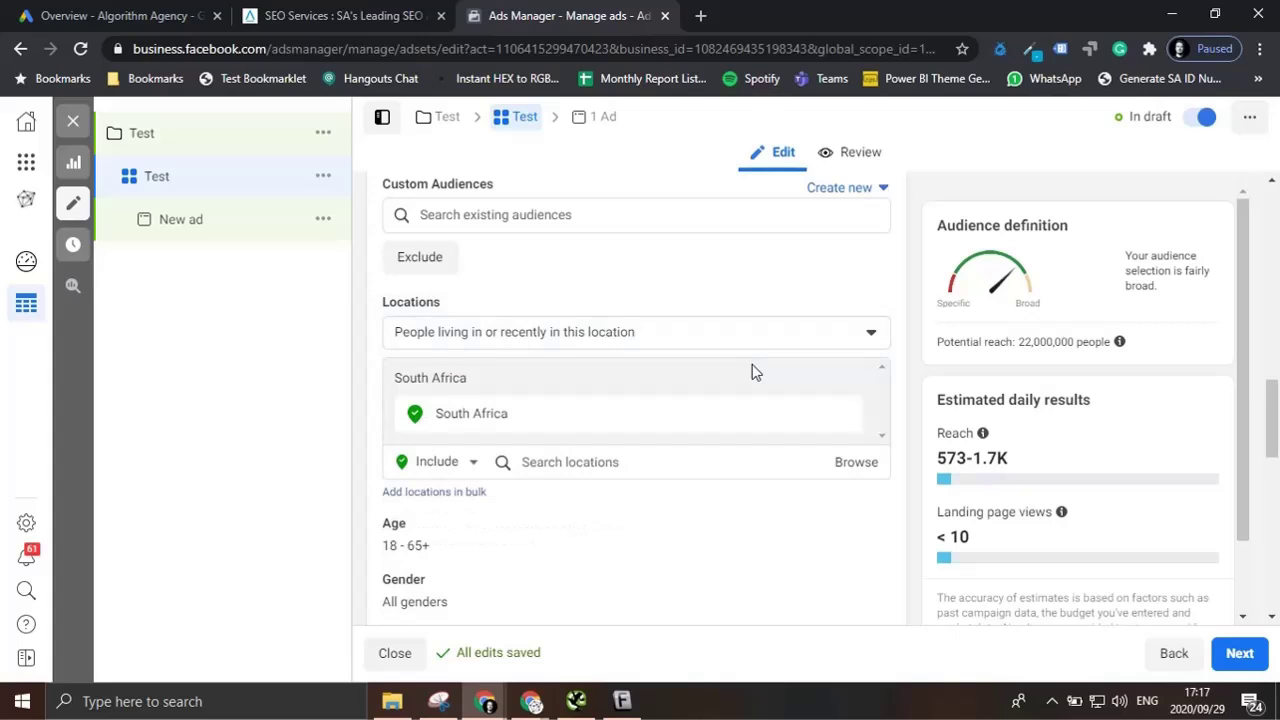
{"action": "mouse_move", "coordinate": [683, 420]}
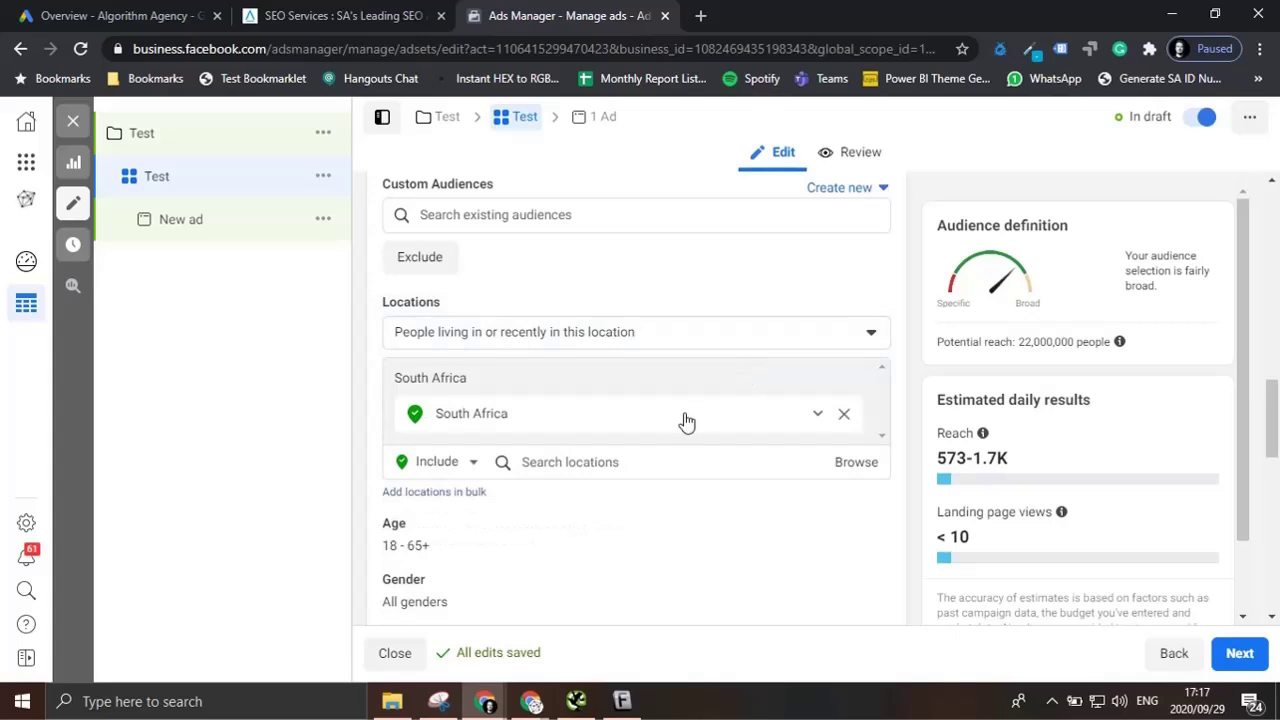
{"action": "left_click", "coordinate": [845, 420]}
Step: Add Johannesburg, Gauteng as an included location and set its radius to 23 km
{"action": "left_click", "coordinate": [614, 437]}
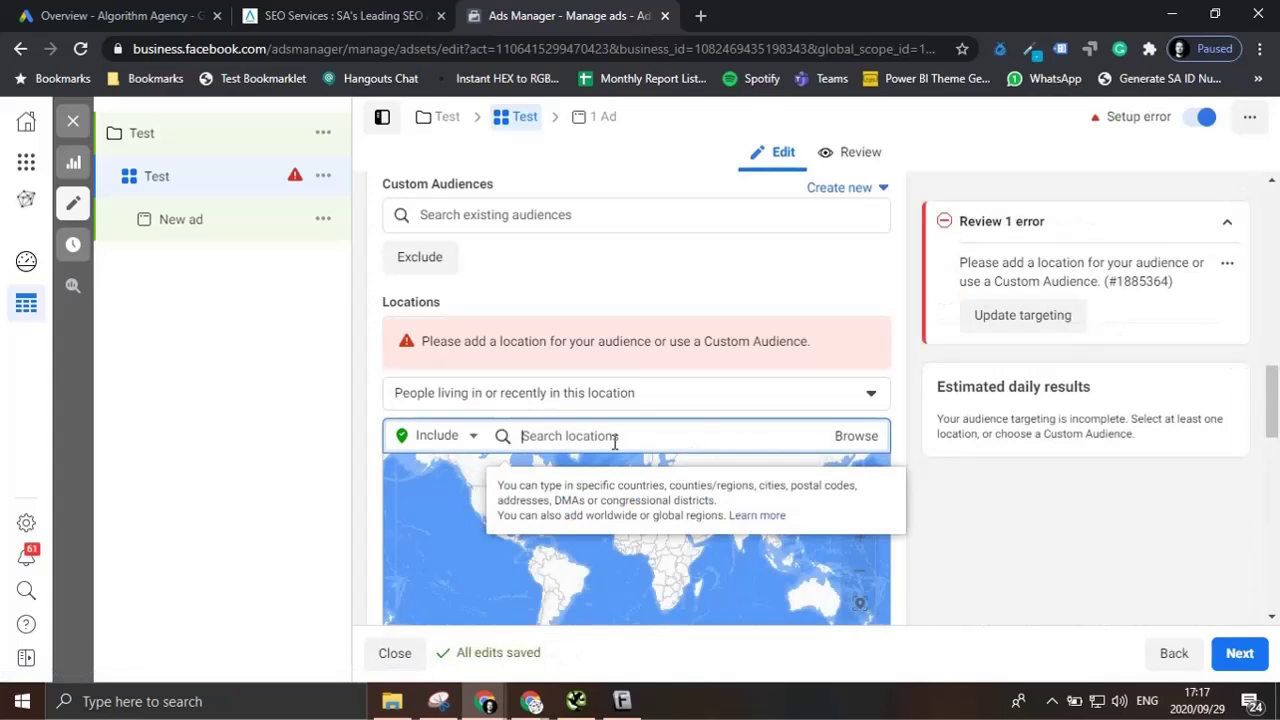
{"action": "type", "text": "johann"}
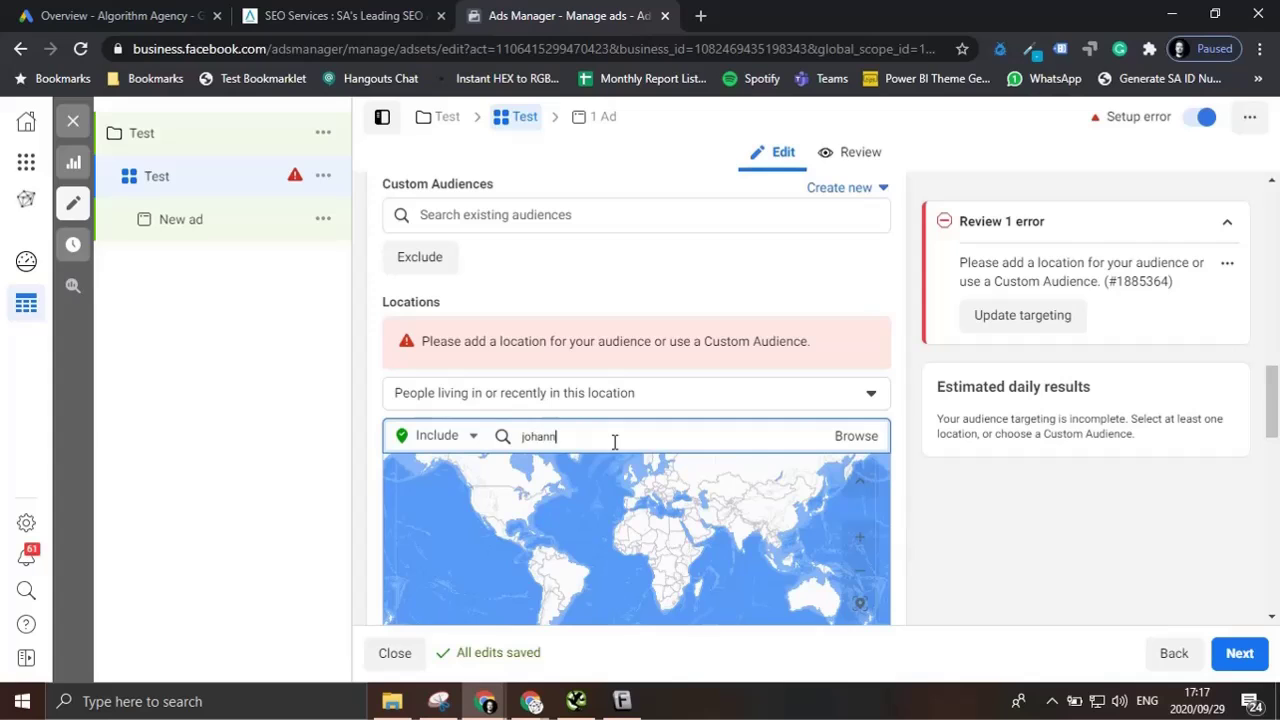
{"action": "type", "text": "esb"}
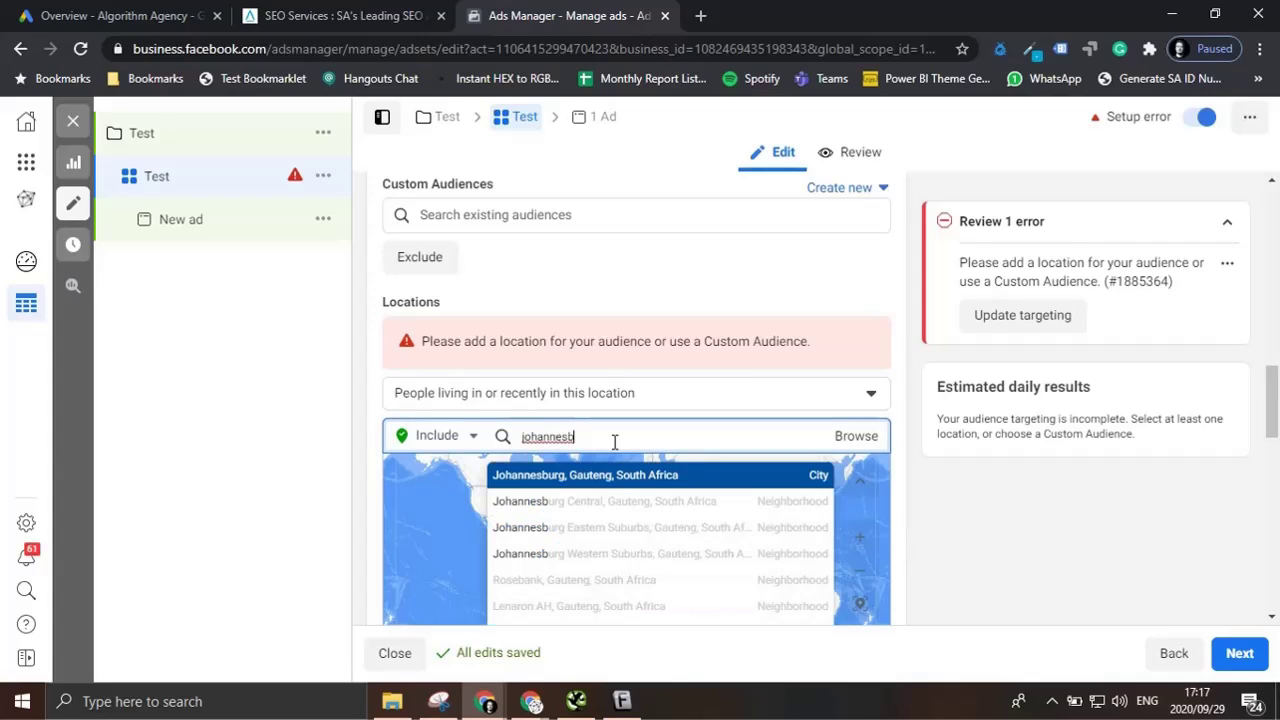
{"action": "left_click", "coordinate": [697, 480]}
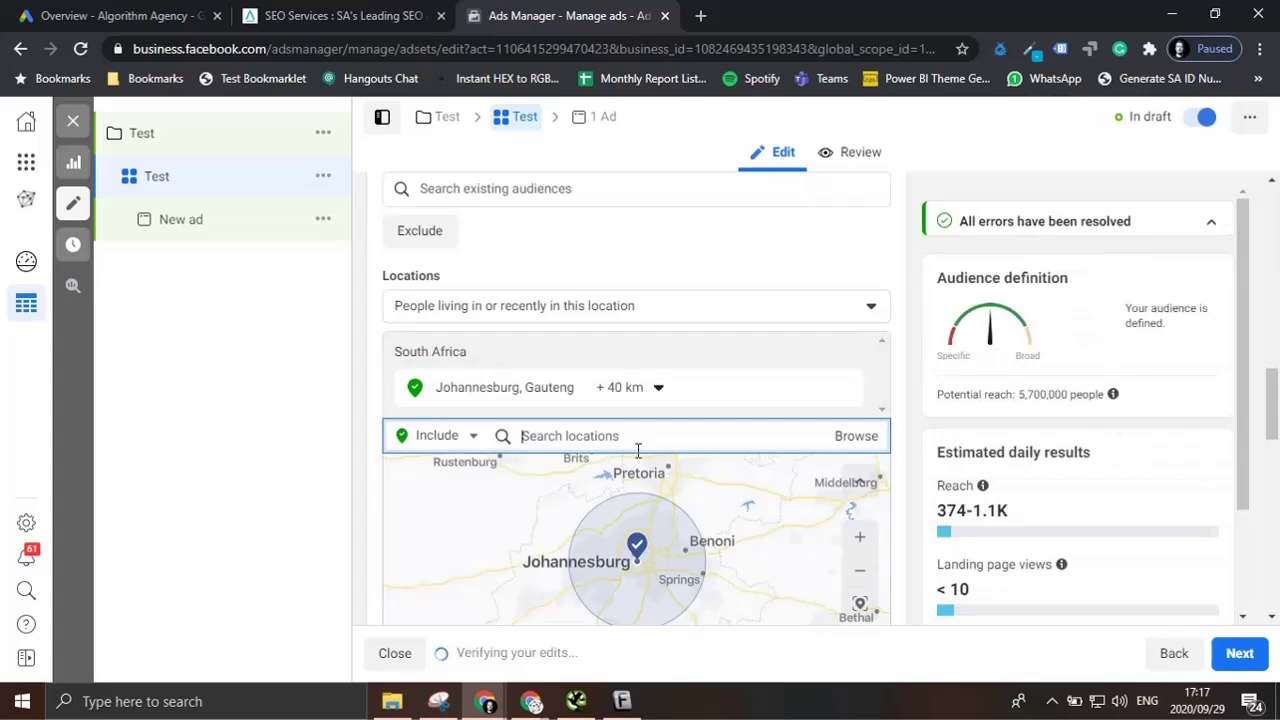
{"action": "left_click", "coordinate": [660, 402]}
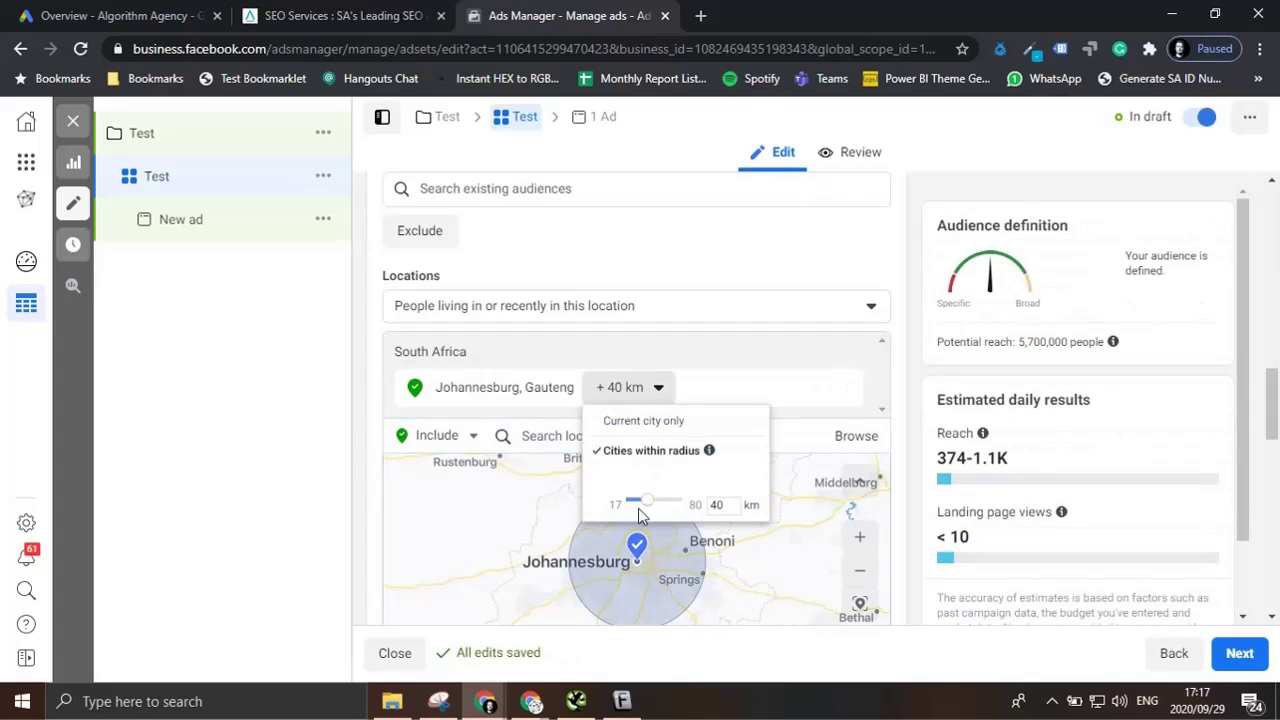
{"action": "mouse_move", "coordinate": [640, 506]}
{"action": "left_mouse_down"}
{"action": "mouse_move", "coordinate": [622, 507]}
{"action": "mouse_move", "coordinate": [640, 508]}
{"action": "left_mouse_up"}
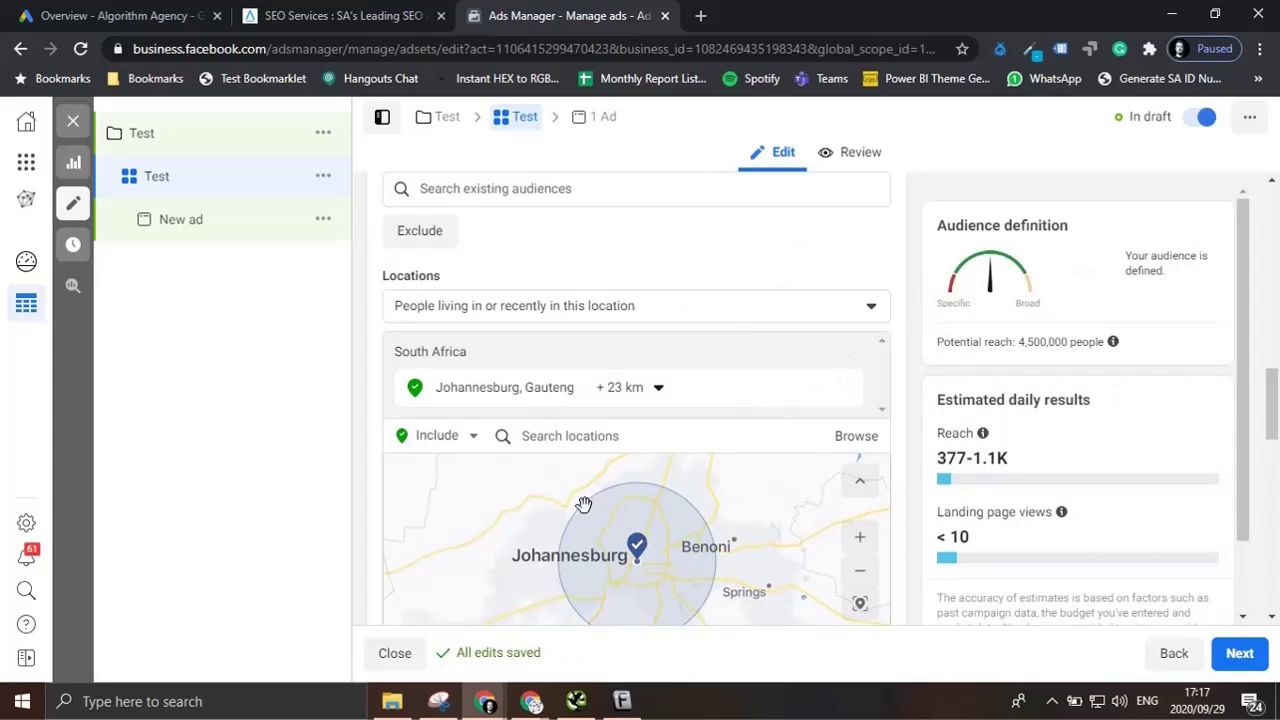
Step: Zoom the location map out around Johannesburg and highlight the potential reach figure in the audience definition
{"action": "scroll", "coordinate": [583, 503], "scroll_direction": "down", "scroll_amount": 2}
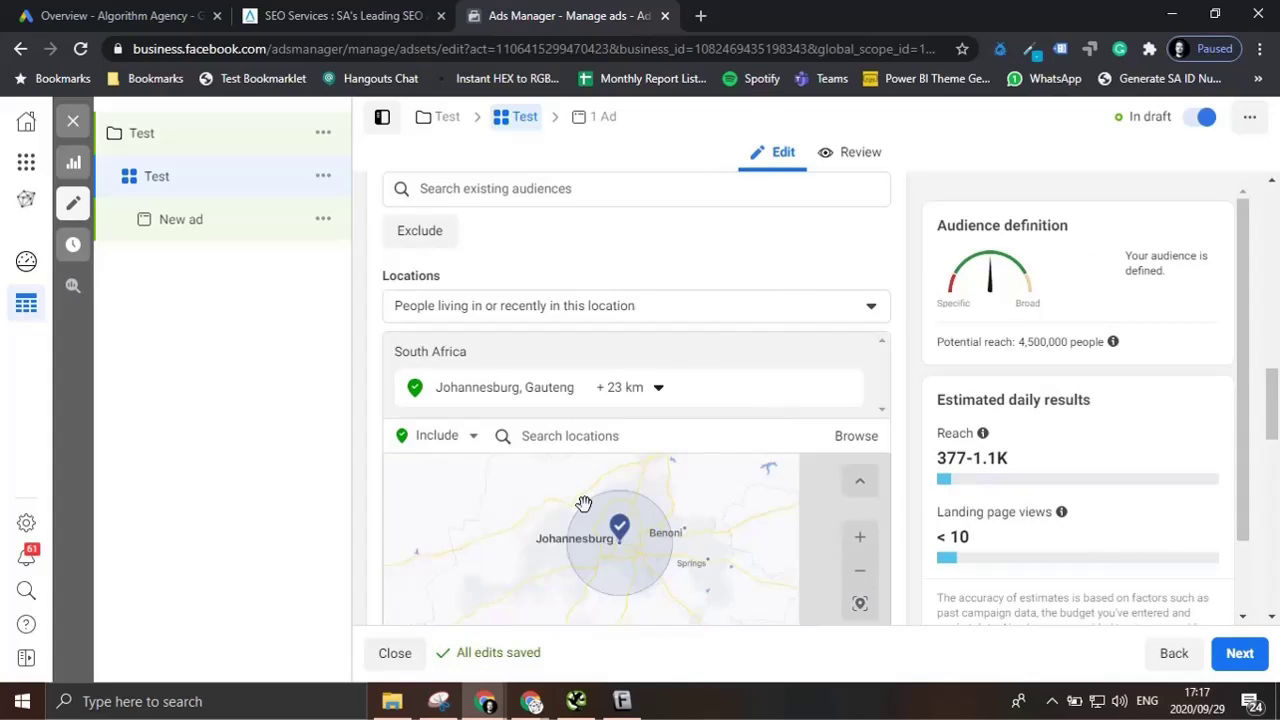
{"action": "triple_click", "coordinate": [1035, 341]}
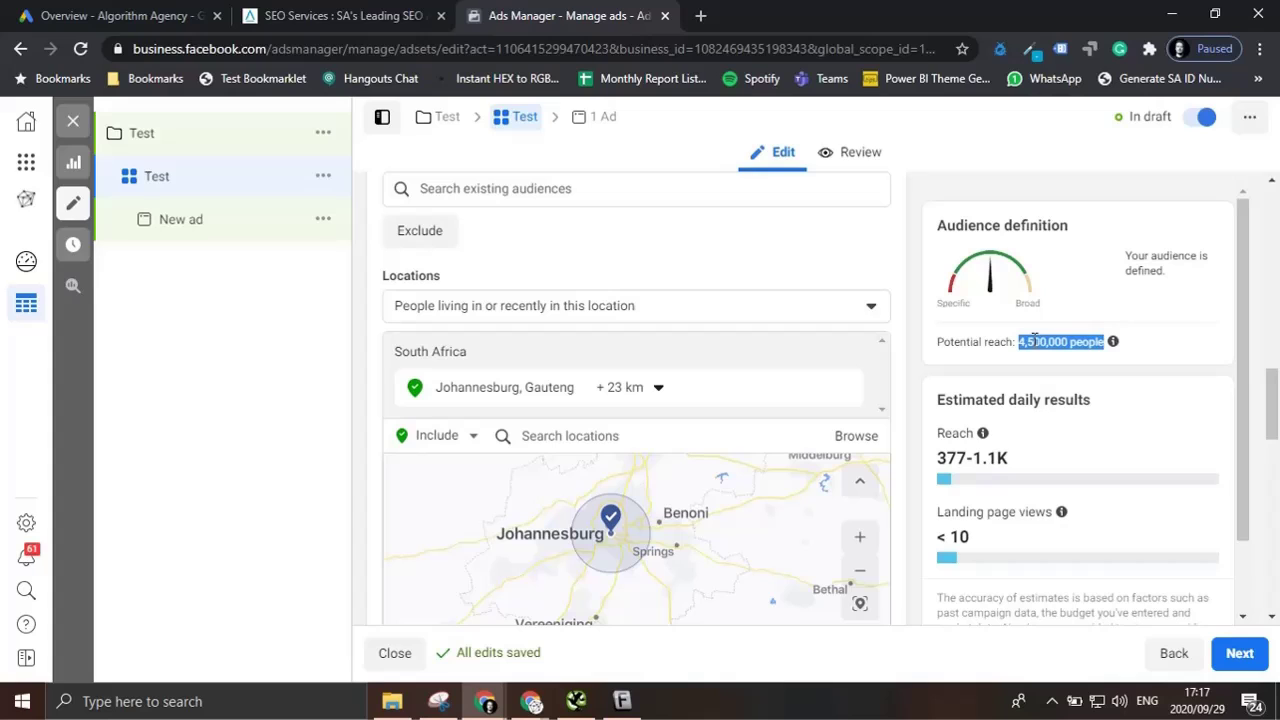
{"action": "left_click", "coordinate": [910, 316]}
Step: Open the audience age for editing and set the range from 28 to 50
{"action": "scroll", "coordinate": [895, 420], "scroll_direction": "down", "scroll_amount": 4}
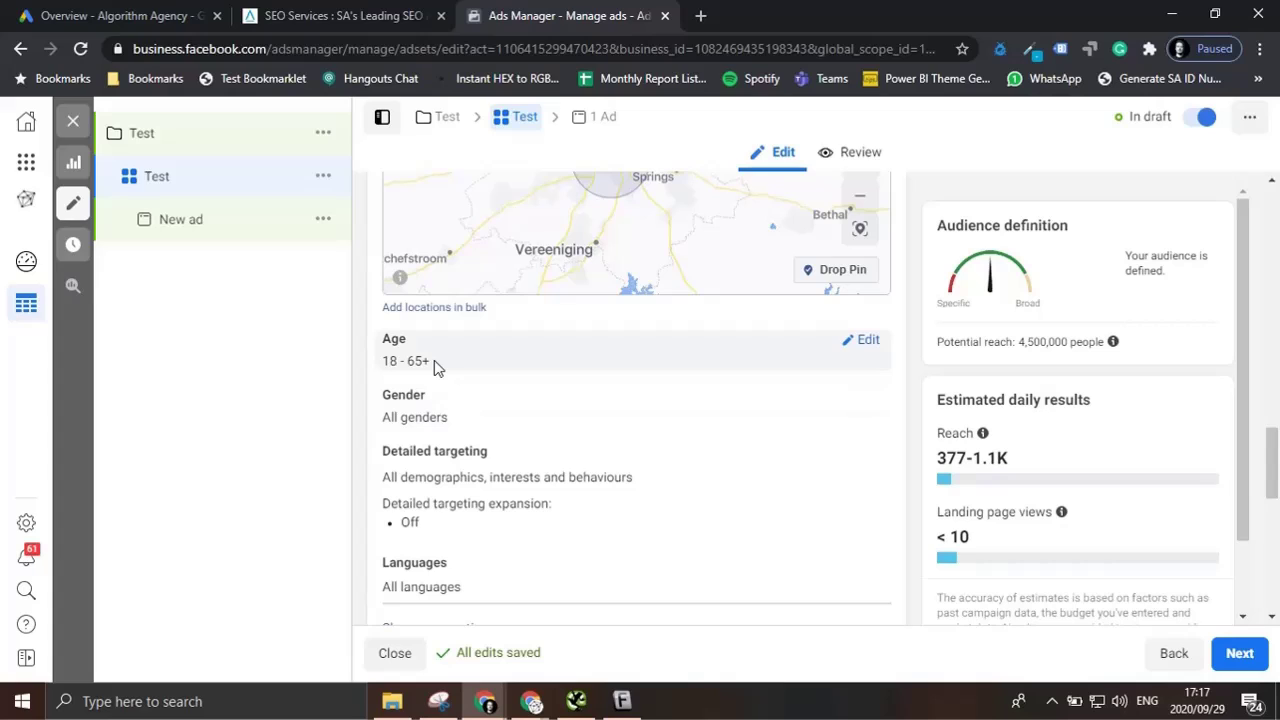
{"action": "left_click", "coordinate": [866, 343]}
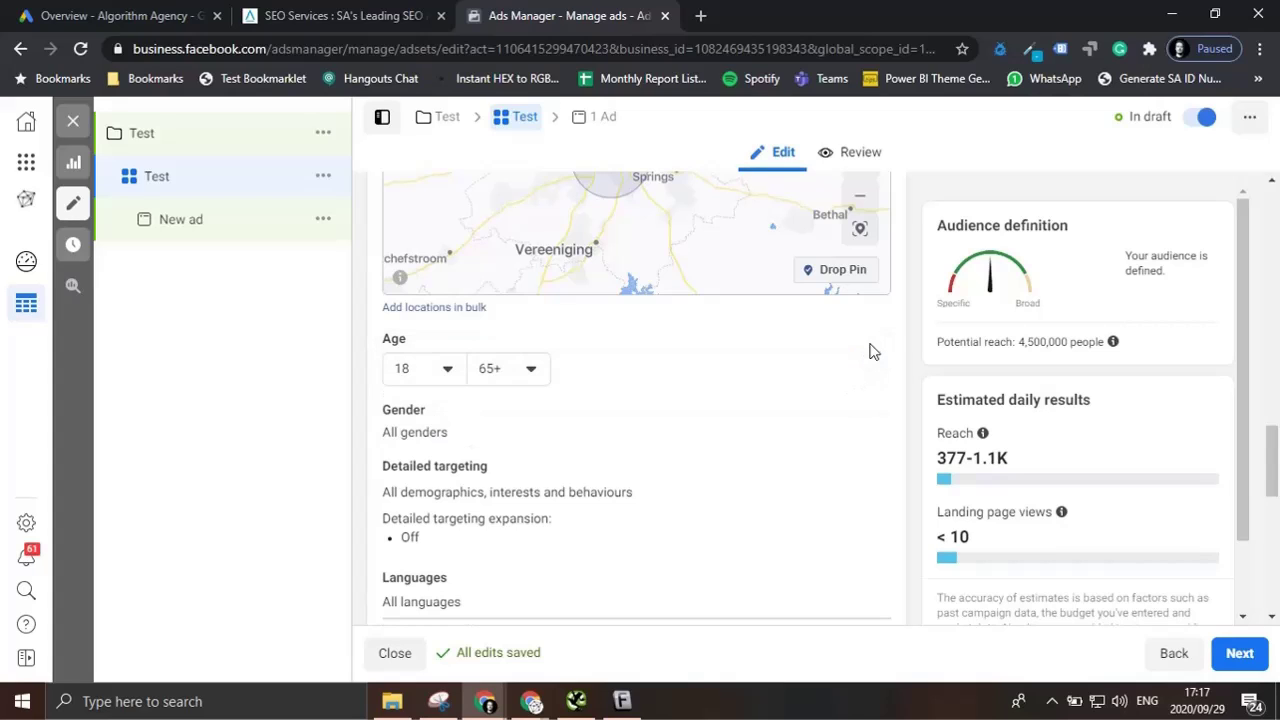
{"action": "left_click", "coordinate": [424, 376]}
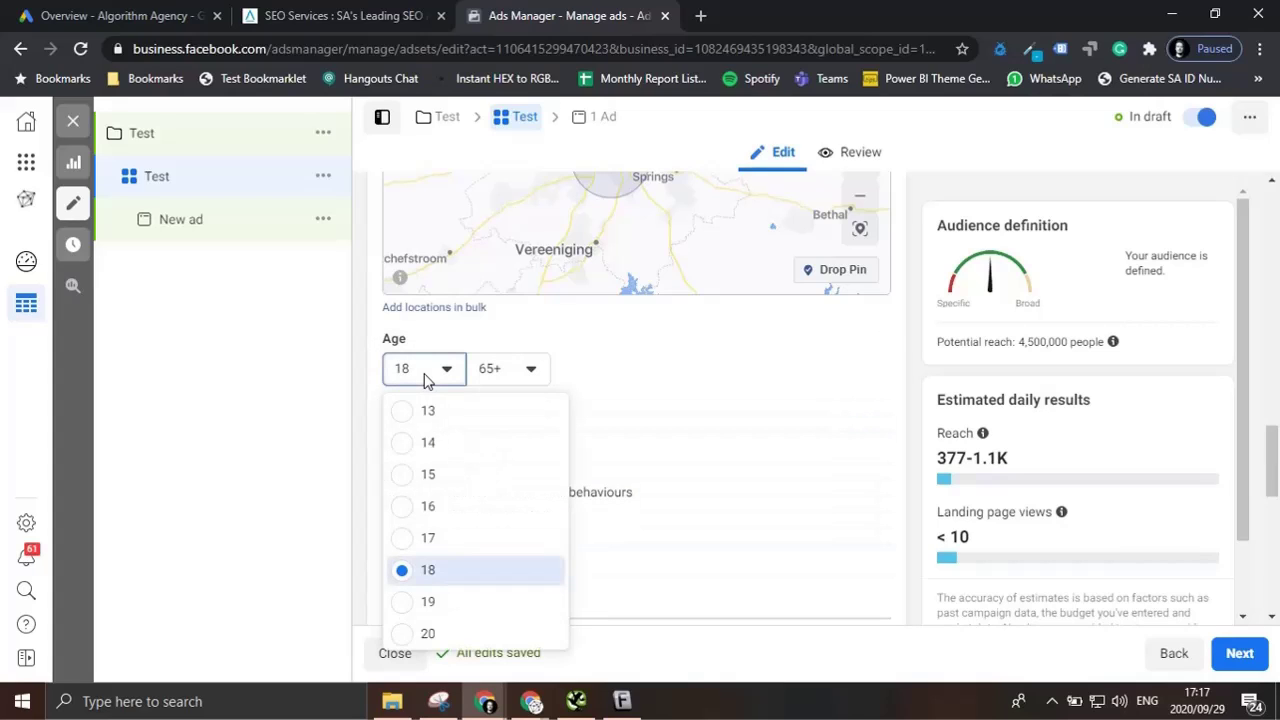
{"action": "scroll", "coordinate": [463, 490], "scroll_direction": "down", "scroll_amount": 3}
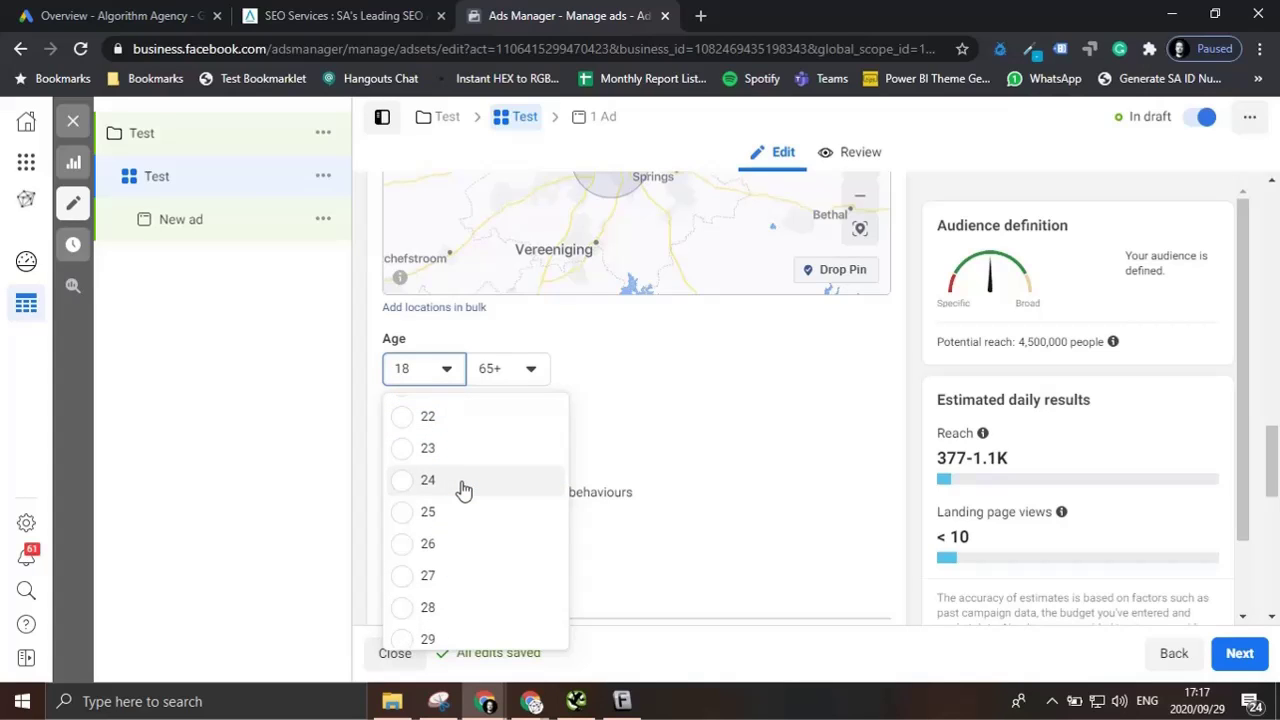
{"action": "scroll", "coordinate": [463, 490], "scroll_direction": "down", "scroll_amount": 1}
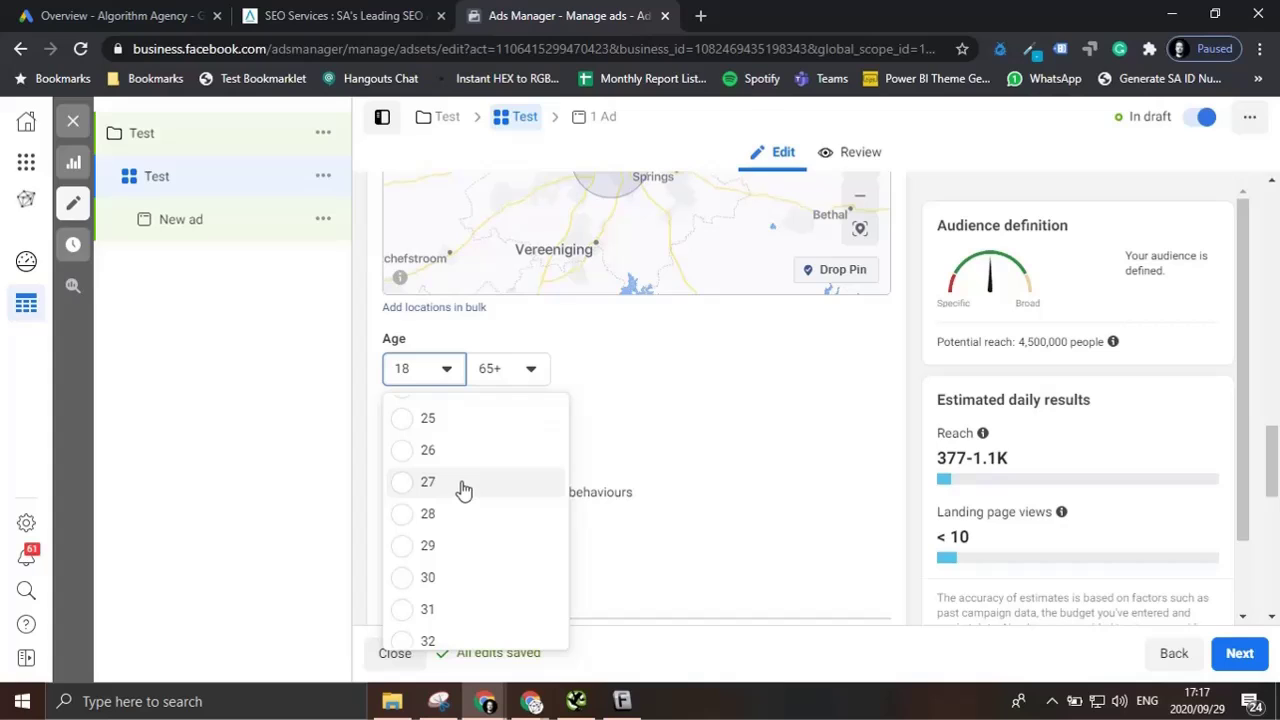
{"action": "scroll", "coordinate": [463, 490], "scroll_direction": "down", "scroll_amount": 1}
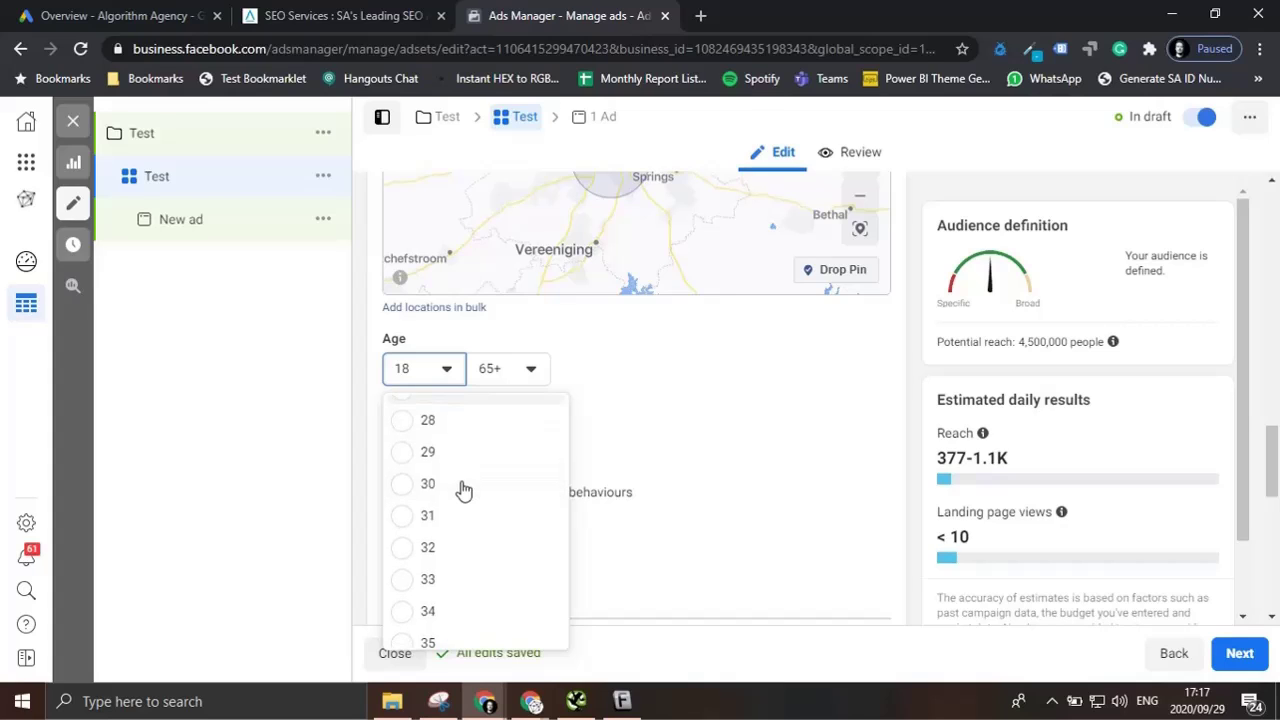
{"action": "left_click", "coordinate": [414, 423]}
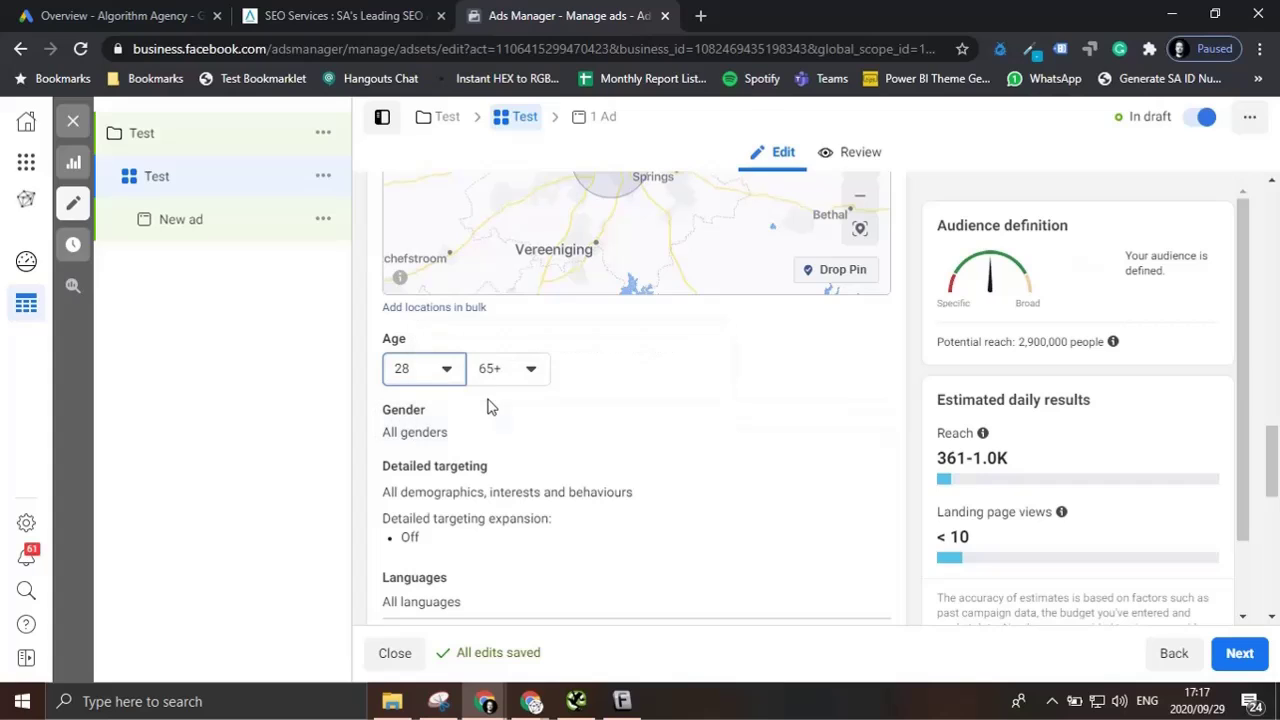
{"action": "left_click", "coordinate": [523, 370]}
{"action": "scroll", "coordinate": [523, 450], "scroll_direction": "up", "scroll_amount": 3}
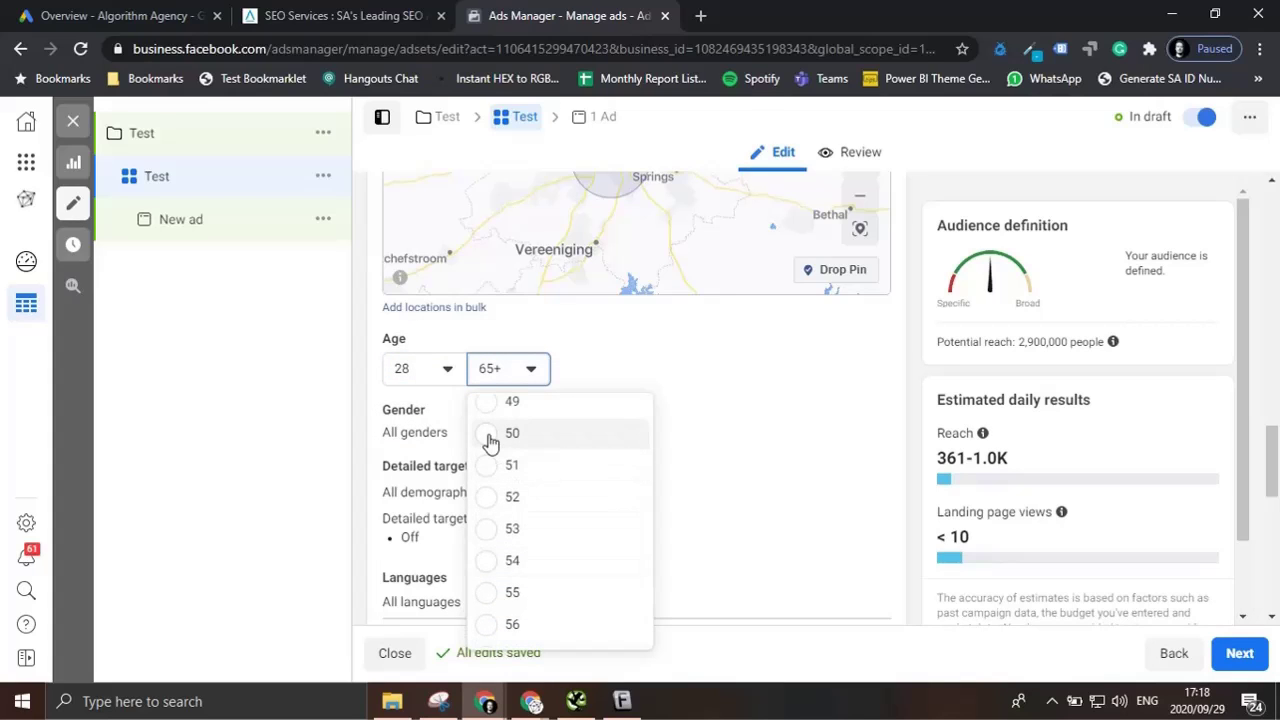
{"action": "left_click", "coordinate": [490, 434]}
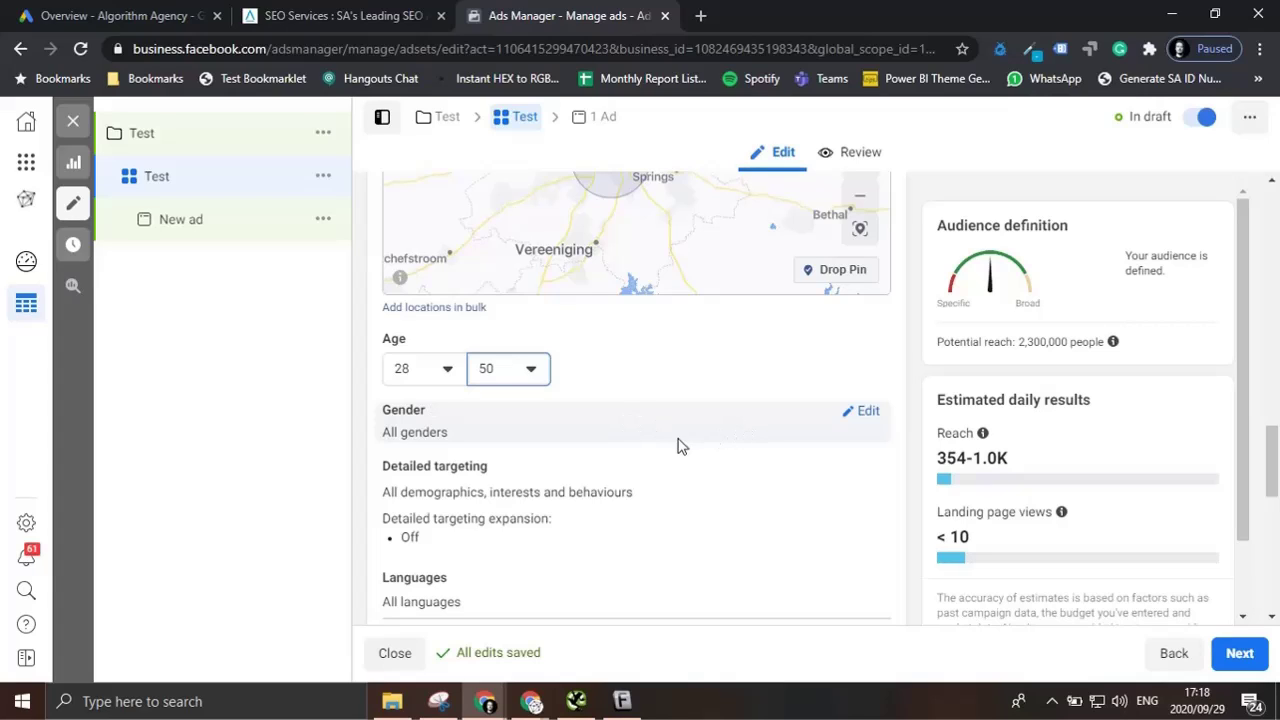
Step: Open the audience gender setting for editing and expand the additional audience options below Languages
{"action": "left_click", "coordinate": [864, 412]}
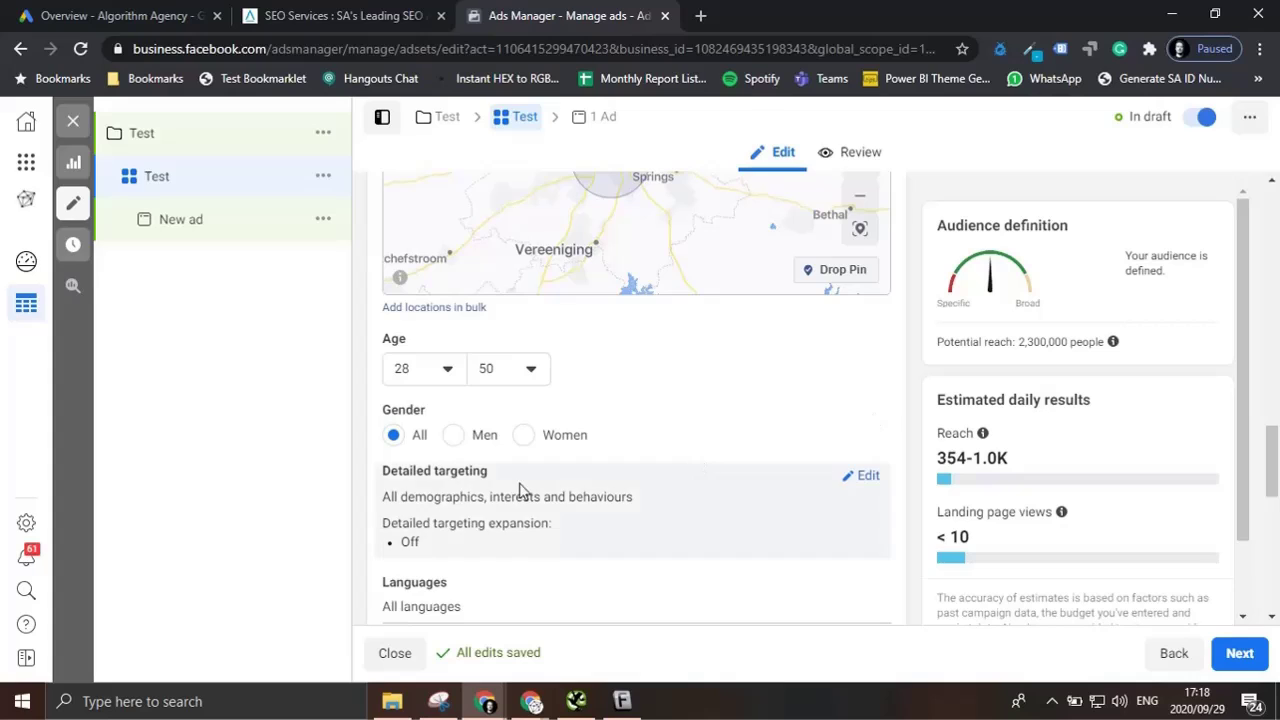
{"action": "scroll", "coordinate": [640, 445], "scroll_direction": "down", "scroll_amount": 2}
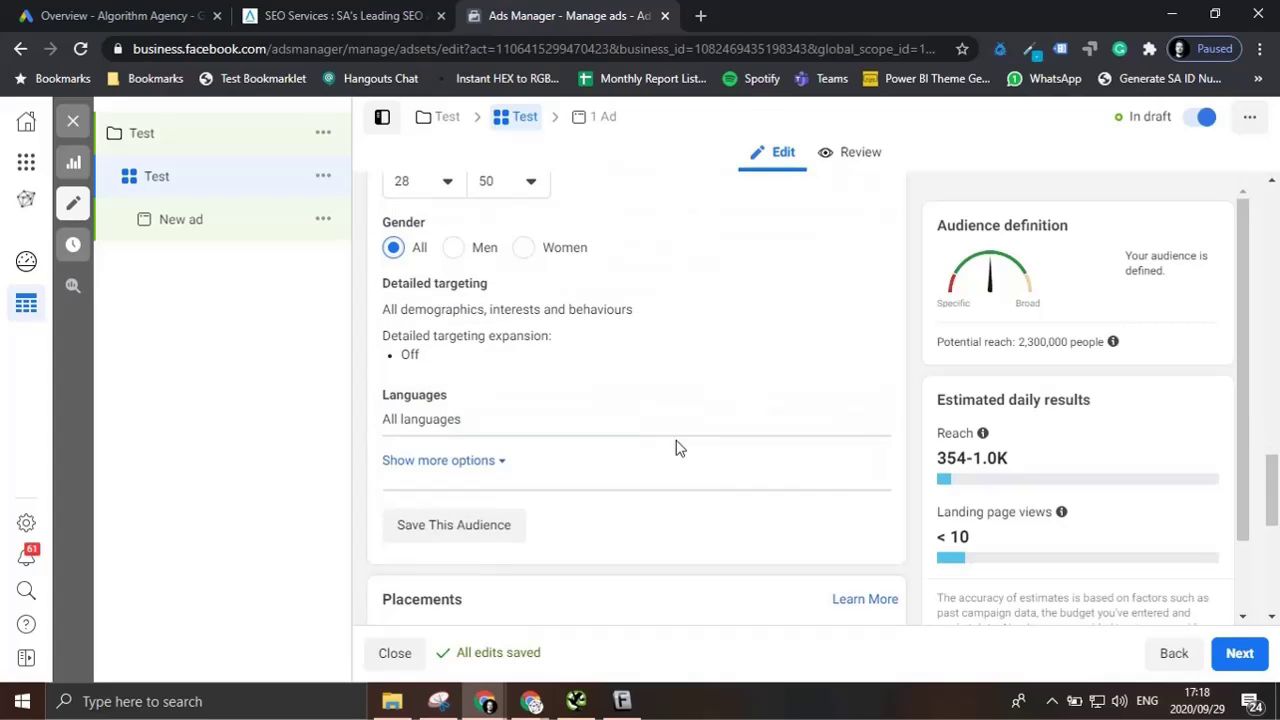
{"action": "left_click", "coordinate": [495, 460]}
{"action": "scroll", "coordinate": [485, 430], "scroll_direction": "up", "scroll_amount": 2}
{"action": "scroll", "coordinate": [483, 387], "scroll_direction": "up", "scroll_amount": 1}
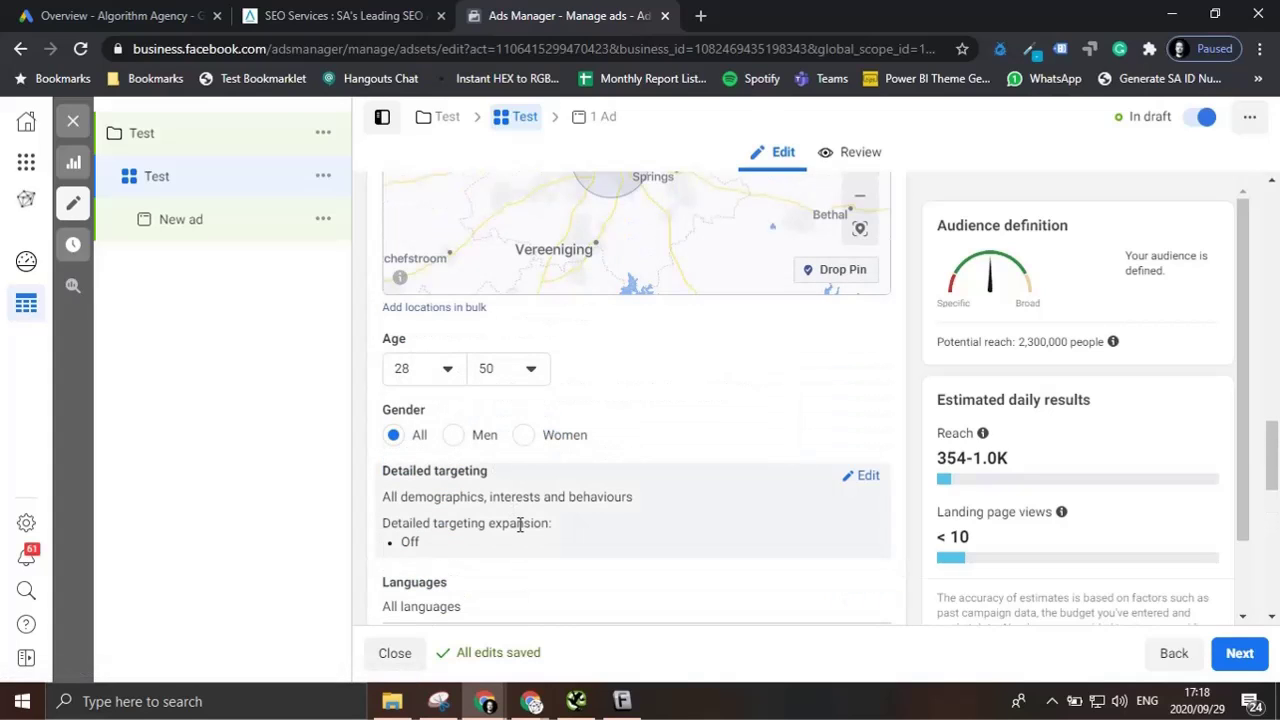
Step: Open detailed targeting for editing, add the Digital marketing interest, and dismiss the tip about adding more options
{"action": "left_click", "coordinate": [866, 477]}
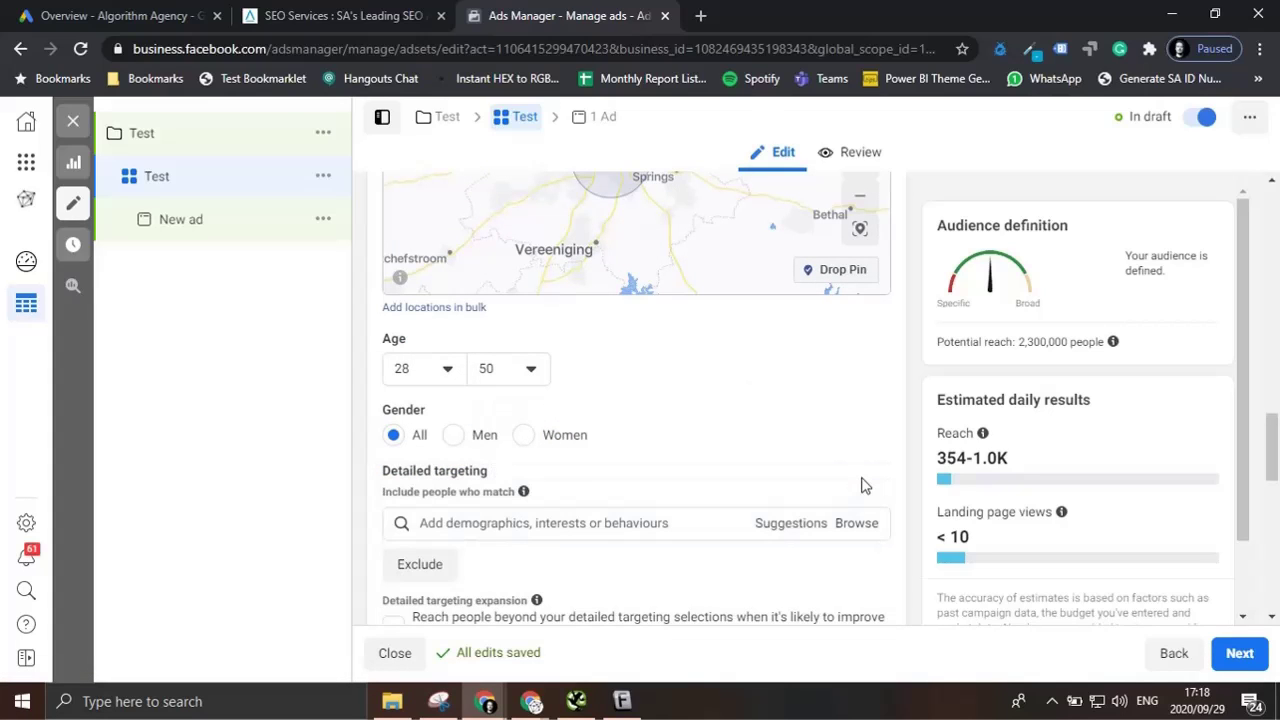
{"action": "left_click", "coordinate": [674, 528]}
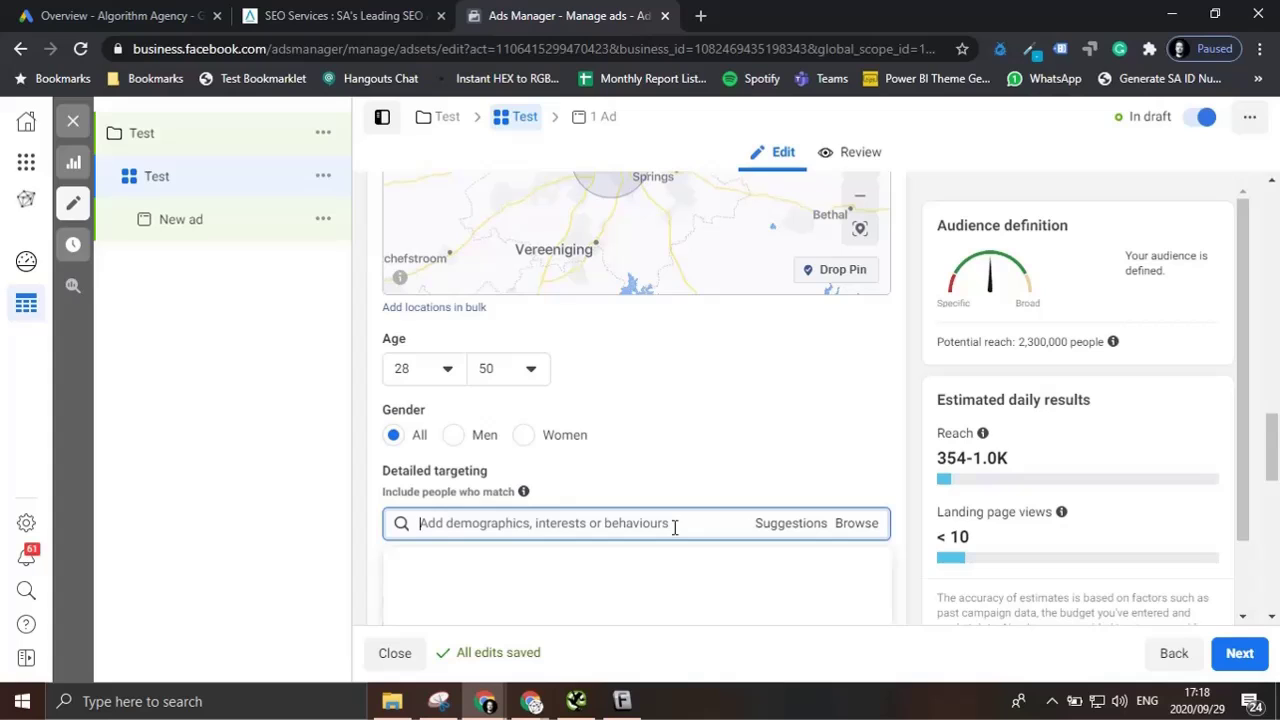
{"action": "type", "text": "digital"}
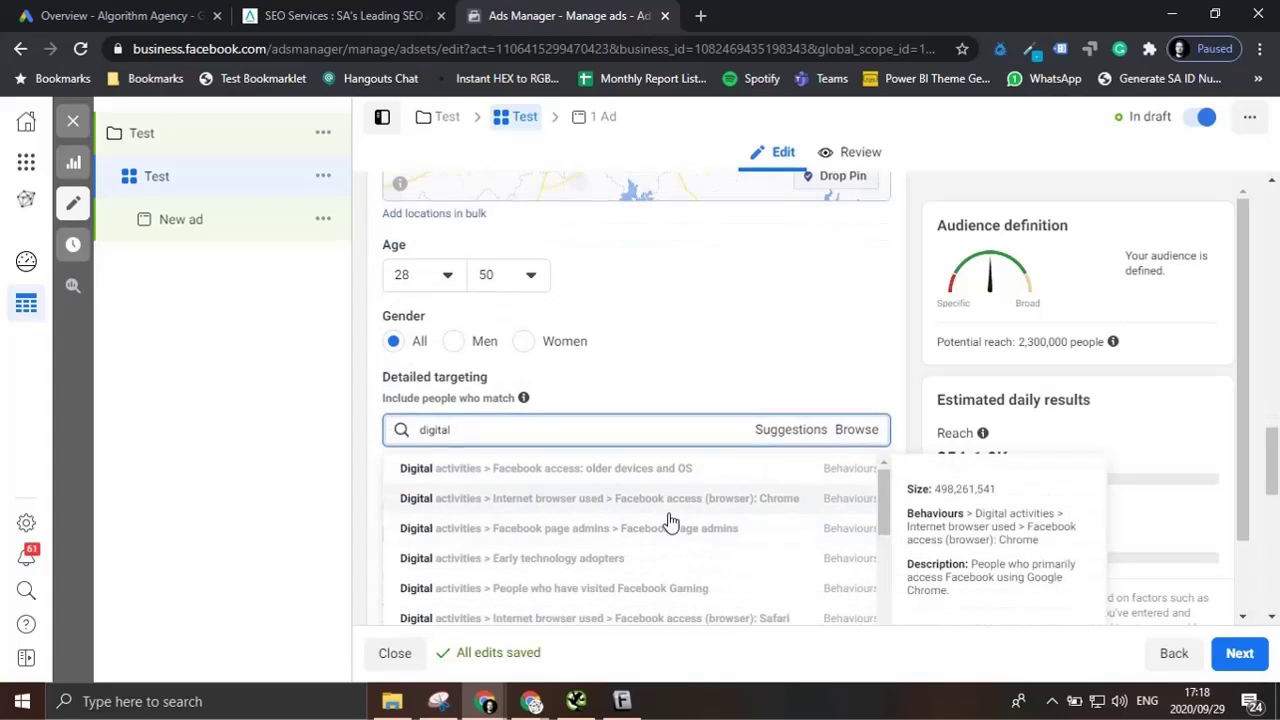
{"action": "type", "text": " marketing"}
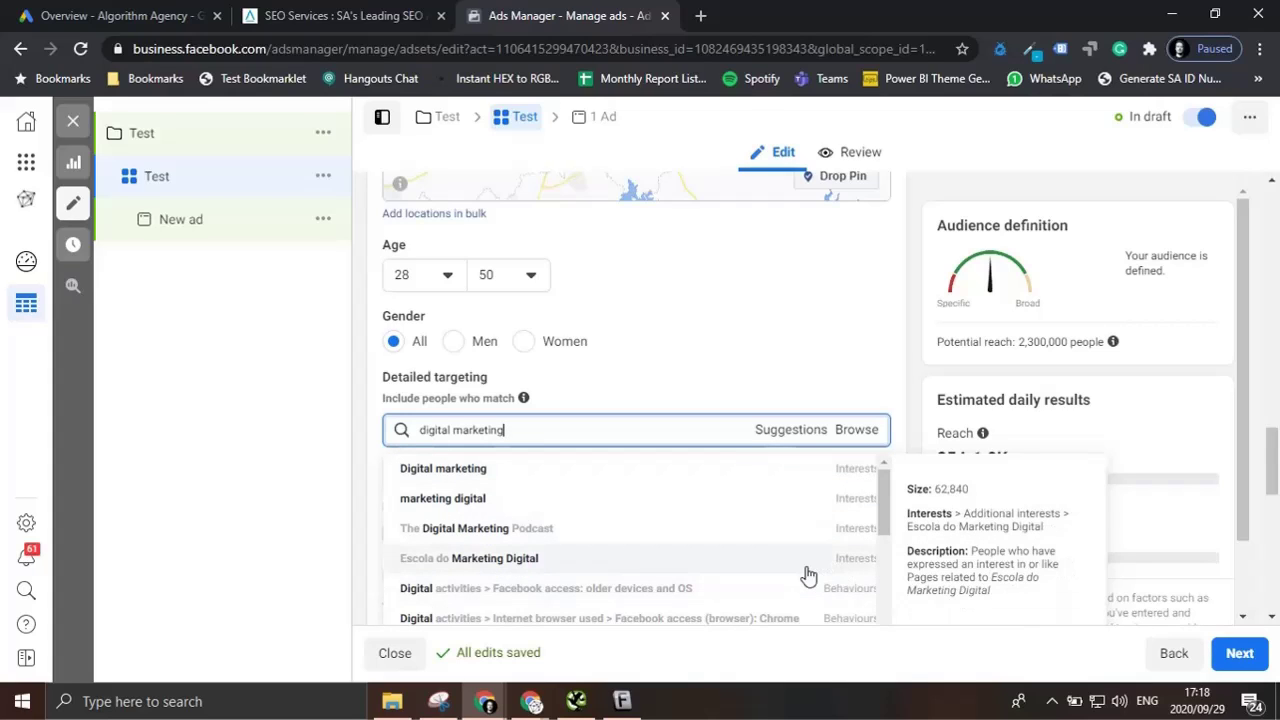
{"action": "left_click", "coordinate": [862, 479]}
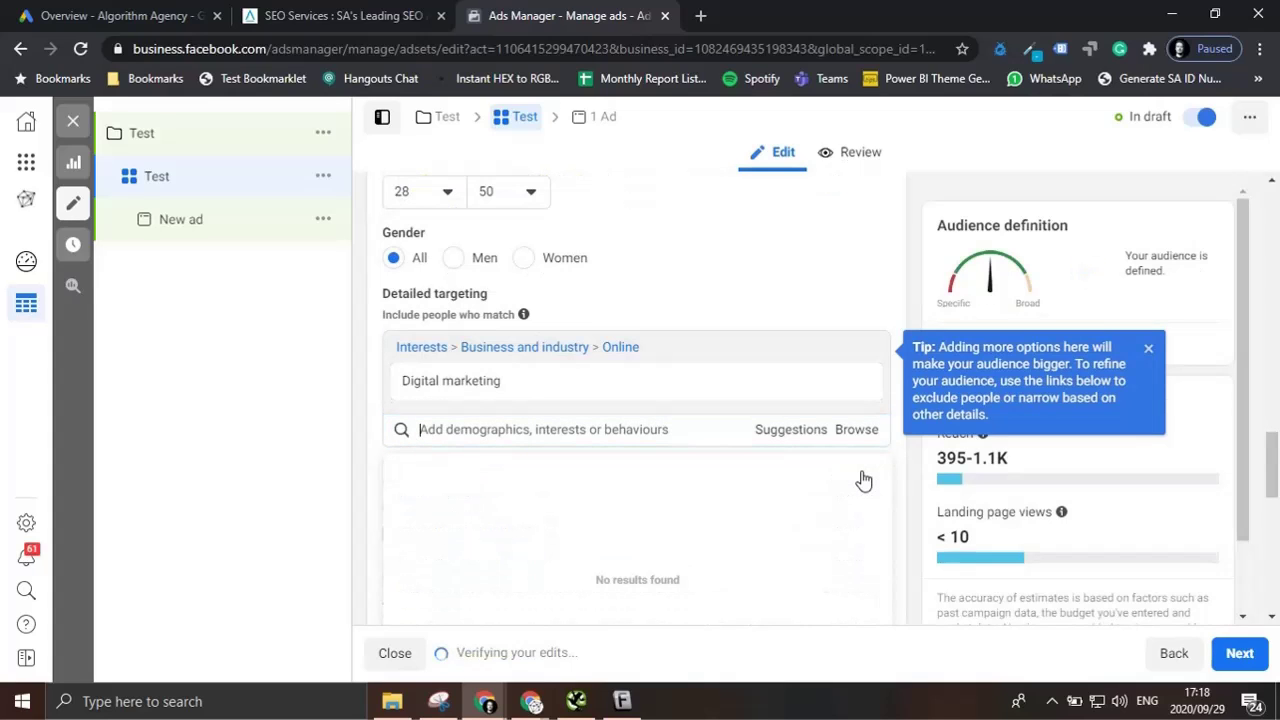
{"action": "left_click", "coordinate": [1148, 349]}
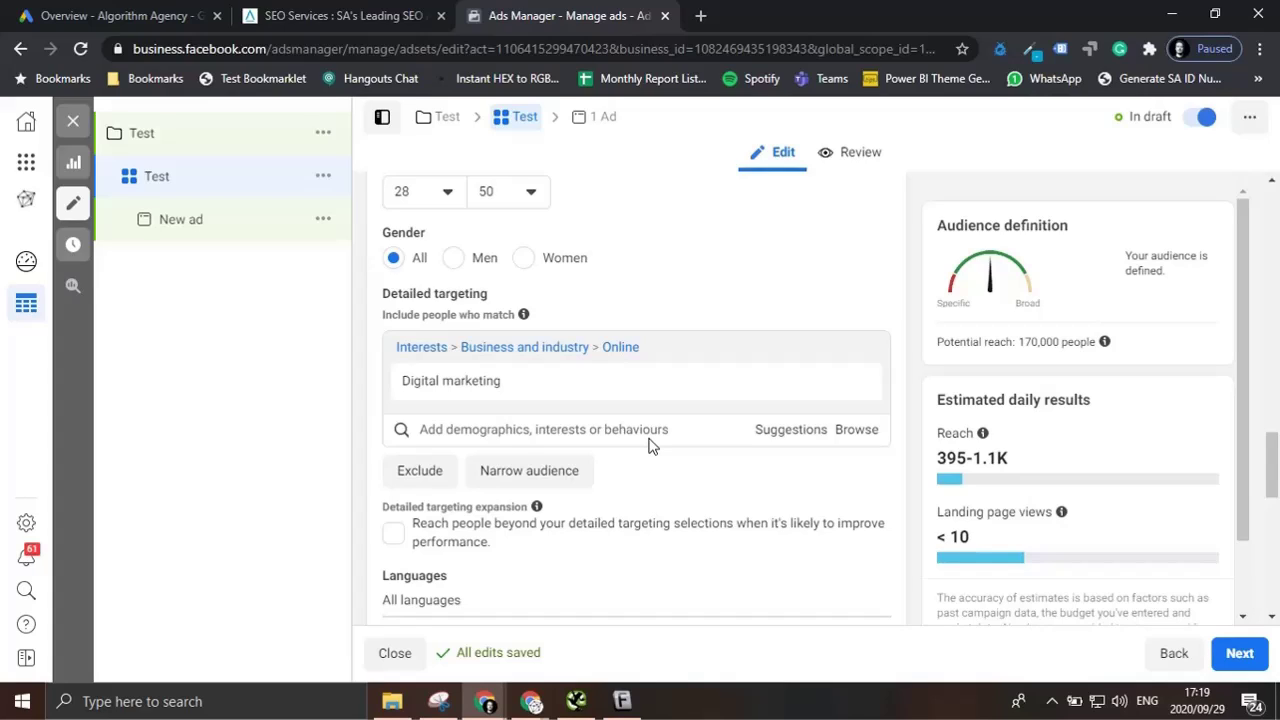
Step: Narrow the audience so that people must also match the Luxury goods interest
{"action": "left_click", "coordinate": [551, 471]}
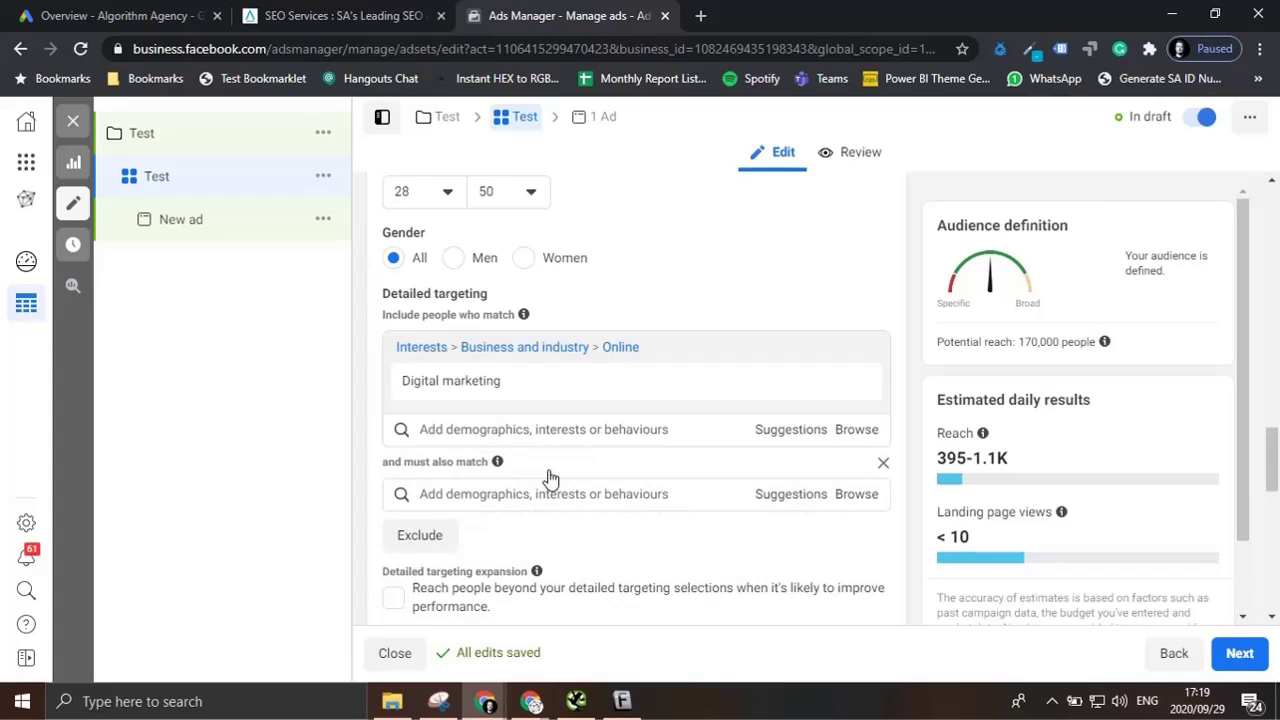
{"action": "left_click", "coordinate": [472, 496]}
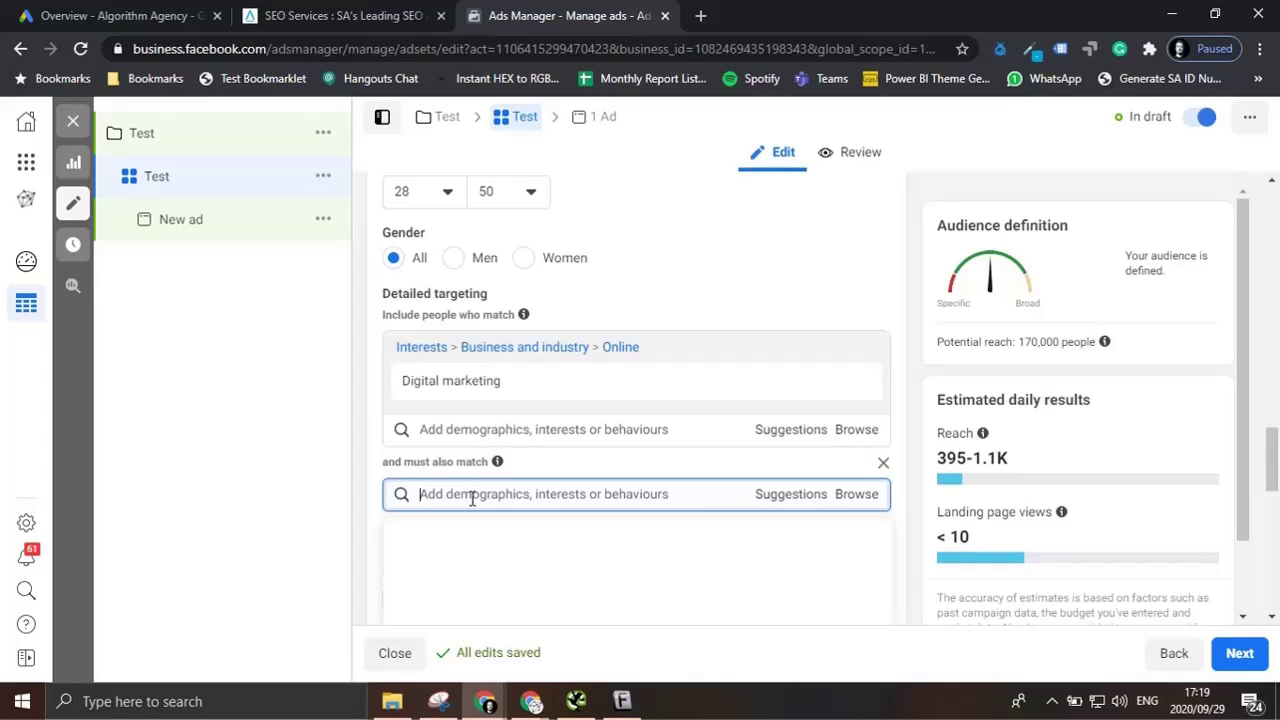
{"action": "type", "text": "luxu"}
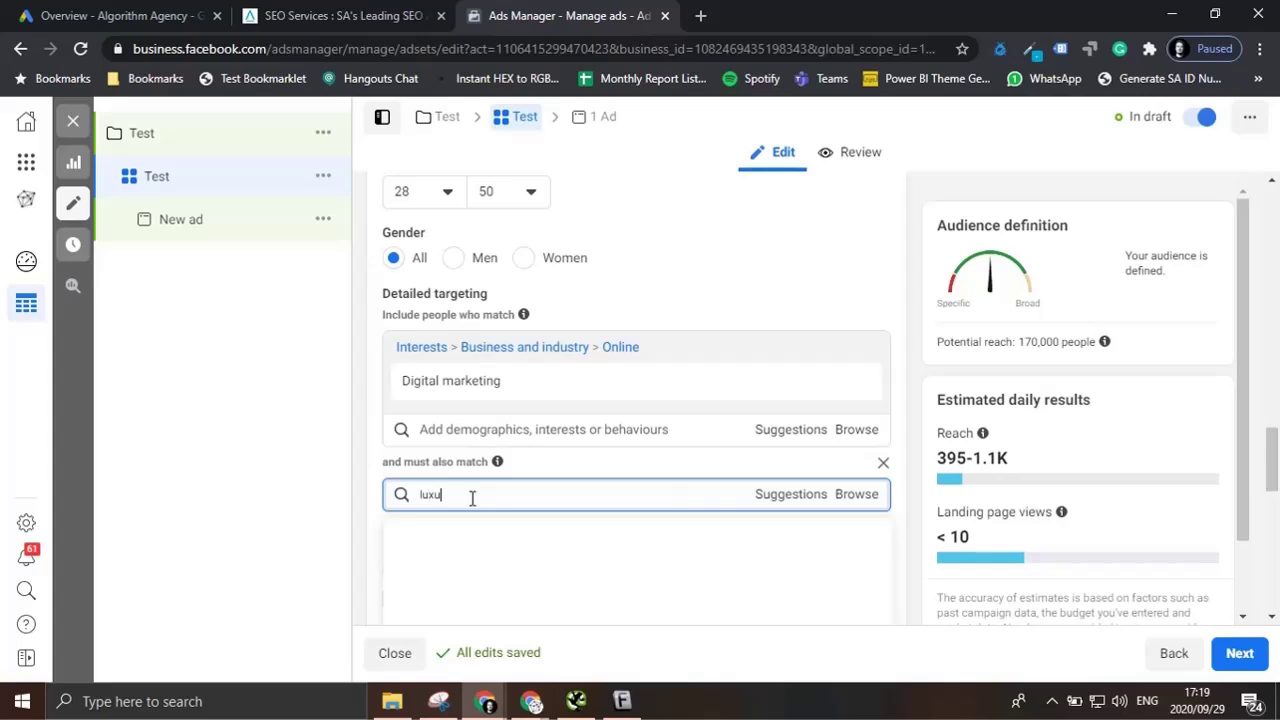
{"action": "type", "text": "ry goods"}
{"action": "scroll", "coordinate": [485, 505], "scroll_direction": "down", "scroll_amount": 1}
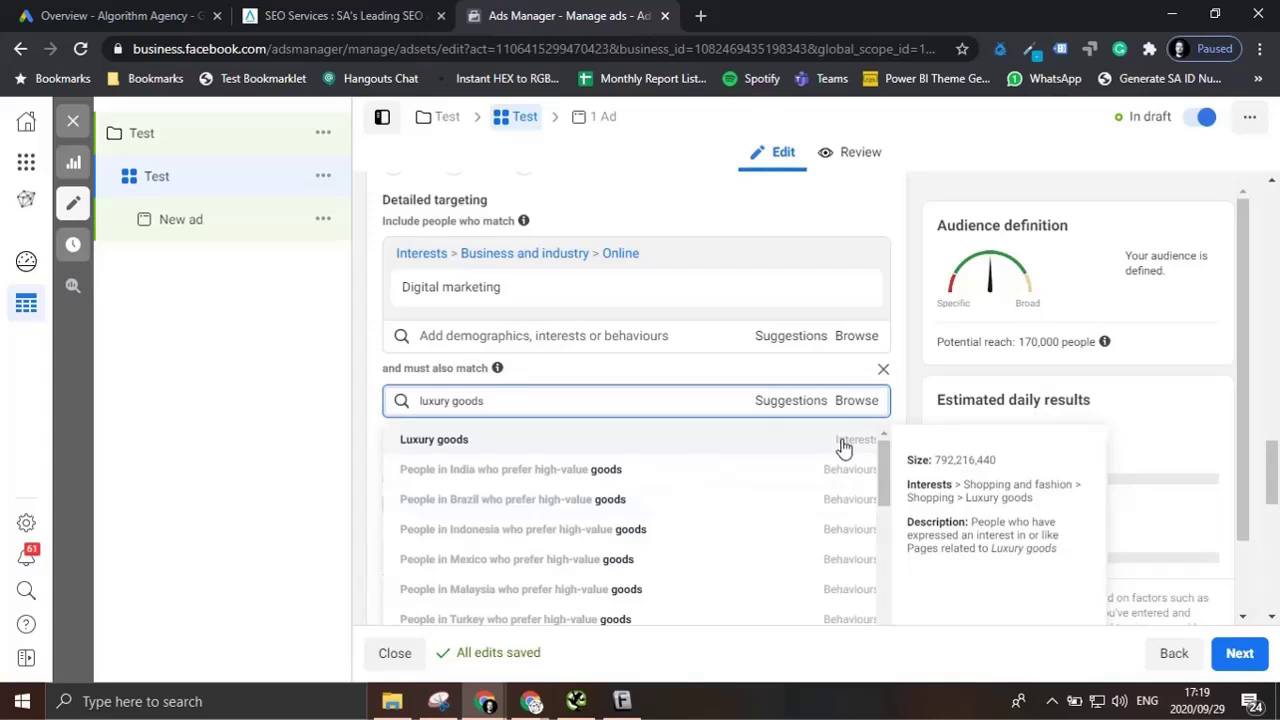
{"action": "left_click", "coordinate": [843, 447]}
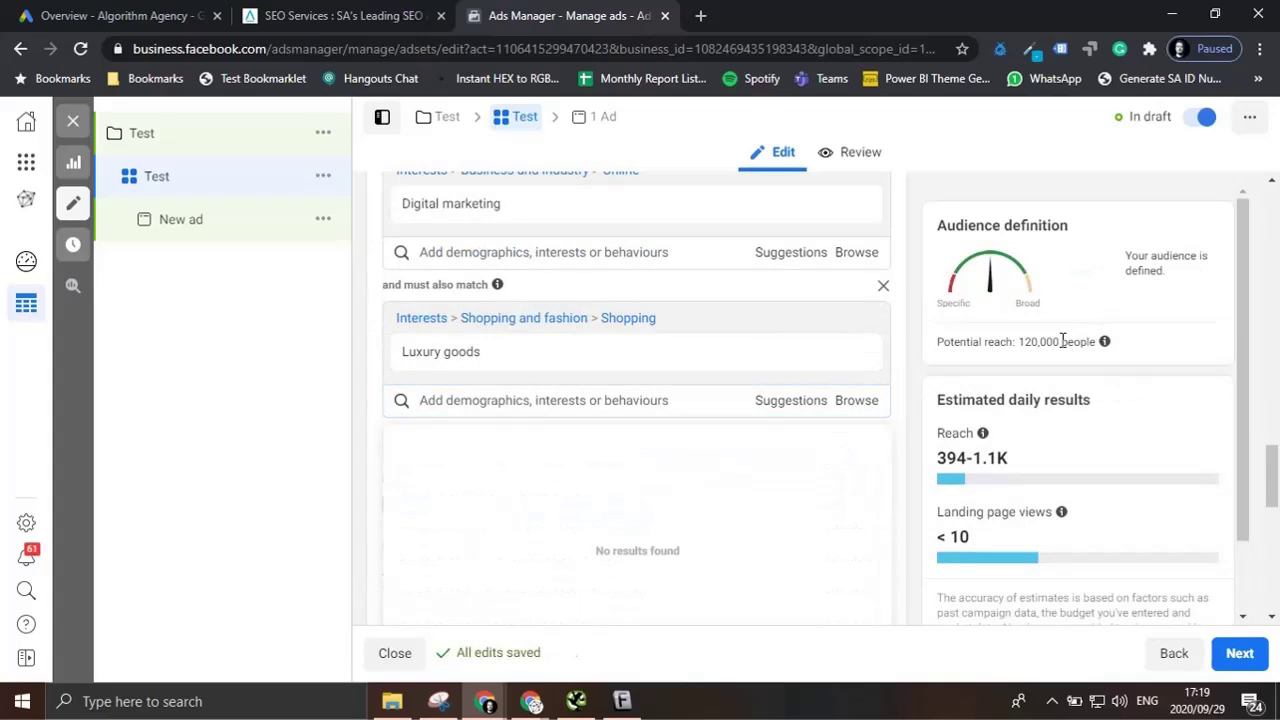
Step: Examine the narrowed audience's potential reach, the "must also match" explanation and the Luxury goods details, and dismiss the empty suggestions list
{"action": "mouse_move", "coordinate": [858, 368]}
{"action": "scroll", "coordinate": [870, 454], "scroll_direction": "down", "scroll_amount": 1}
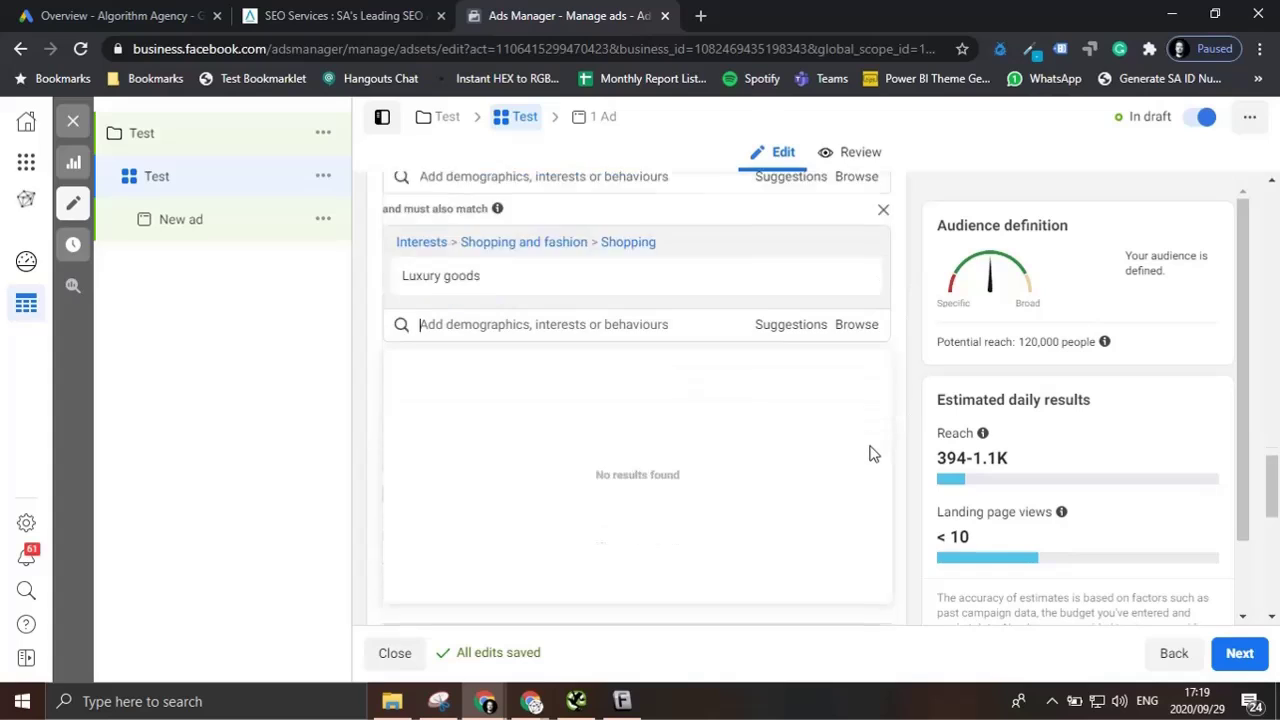
{"action": "scroll", "coordinate": [870, 454], "scroll_direction": "down", "scroll_amount": 2}
{"action": "scroll", "coordinate": [870, 454], "scroll_direction": "up", "scroll_amount": 4}
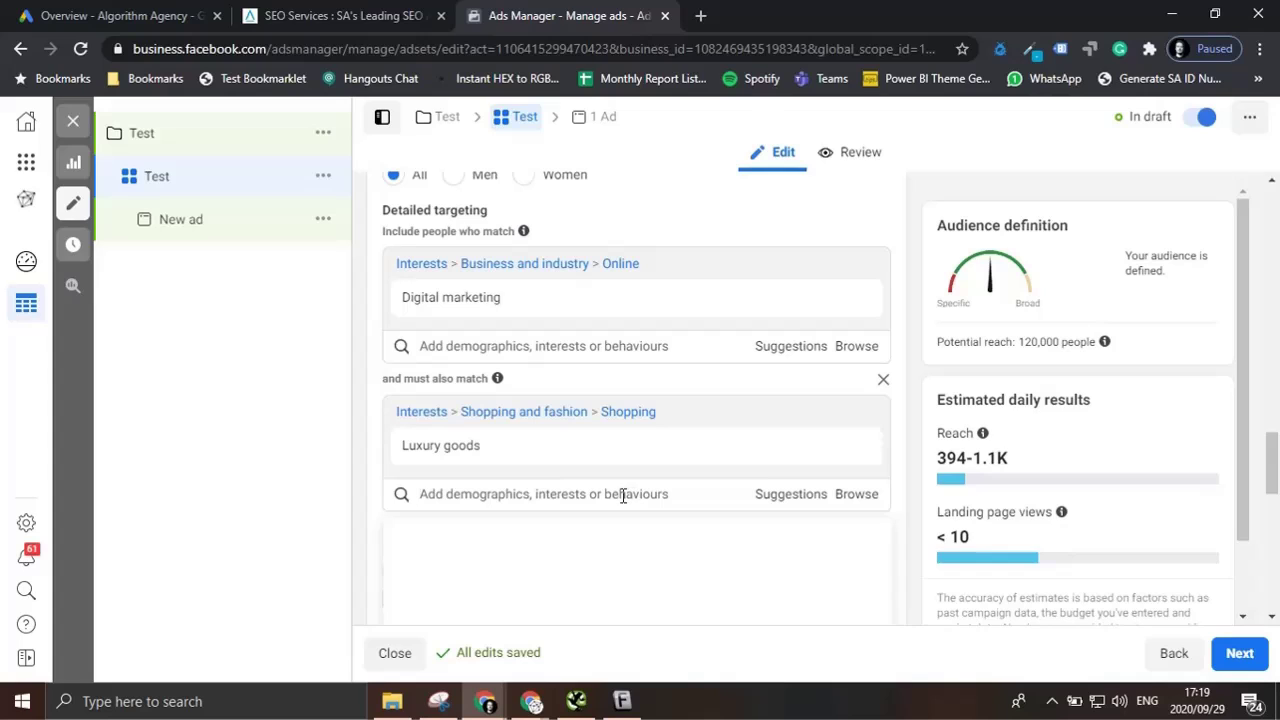
{"action": "mouse_move", "coordinate": [502, 390]}
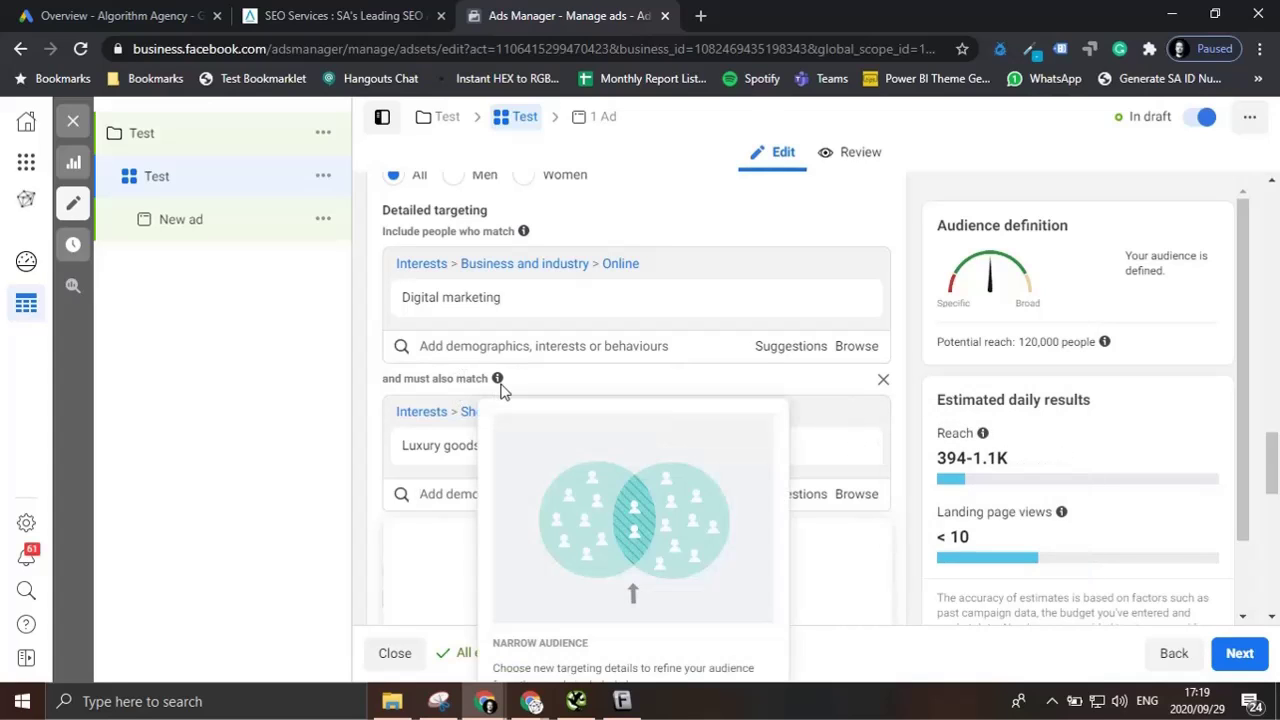
{"action": "scroll", "coordinate": [810, 452], "scroll_direction": "down", "scroll_amount": 1}
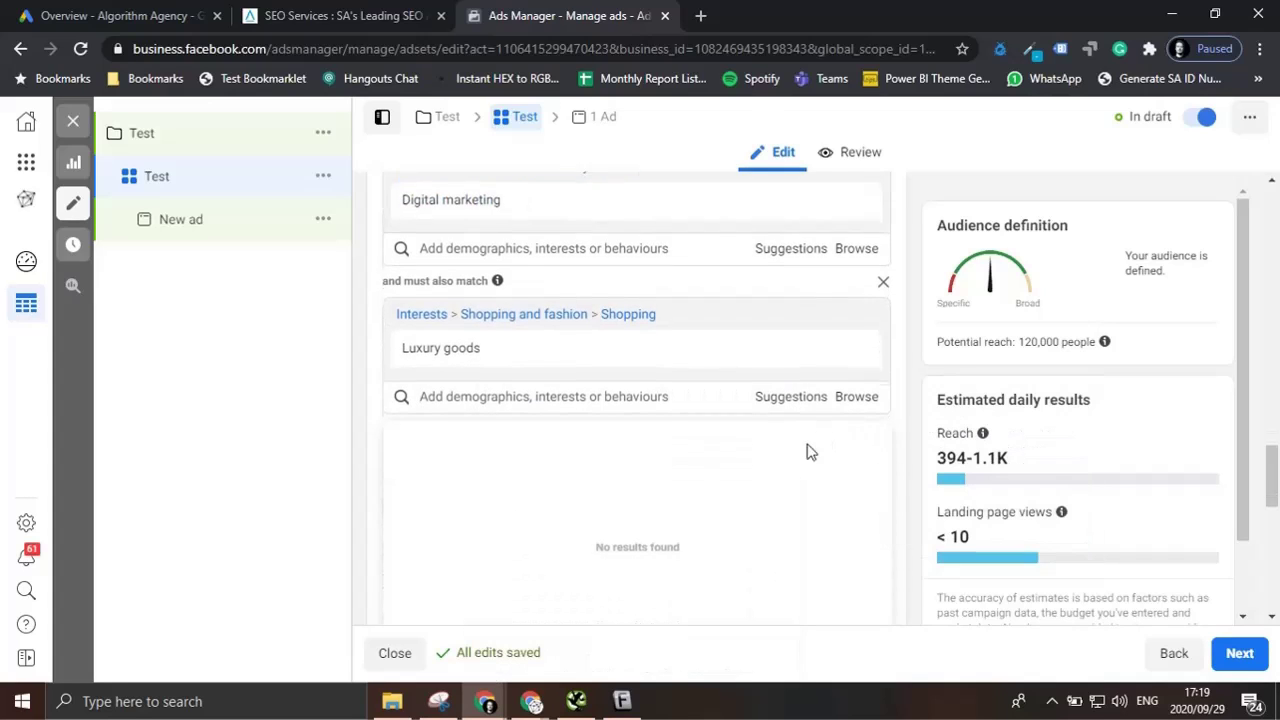
{"action": "scroll", "coordinate": [800, 460], "scroll_direction": "down", "scroll_amount": 3}
{"action": "scroll", "coordinate": [788, 468], "scroll_direction": "up", "scroll_amount": 3}
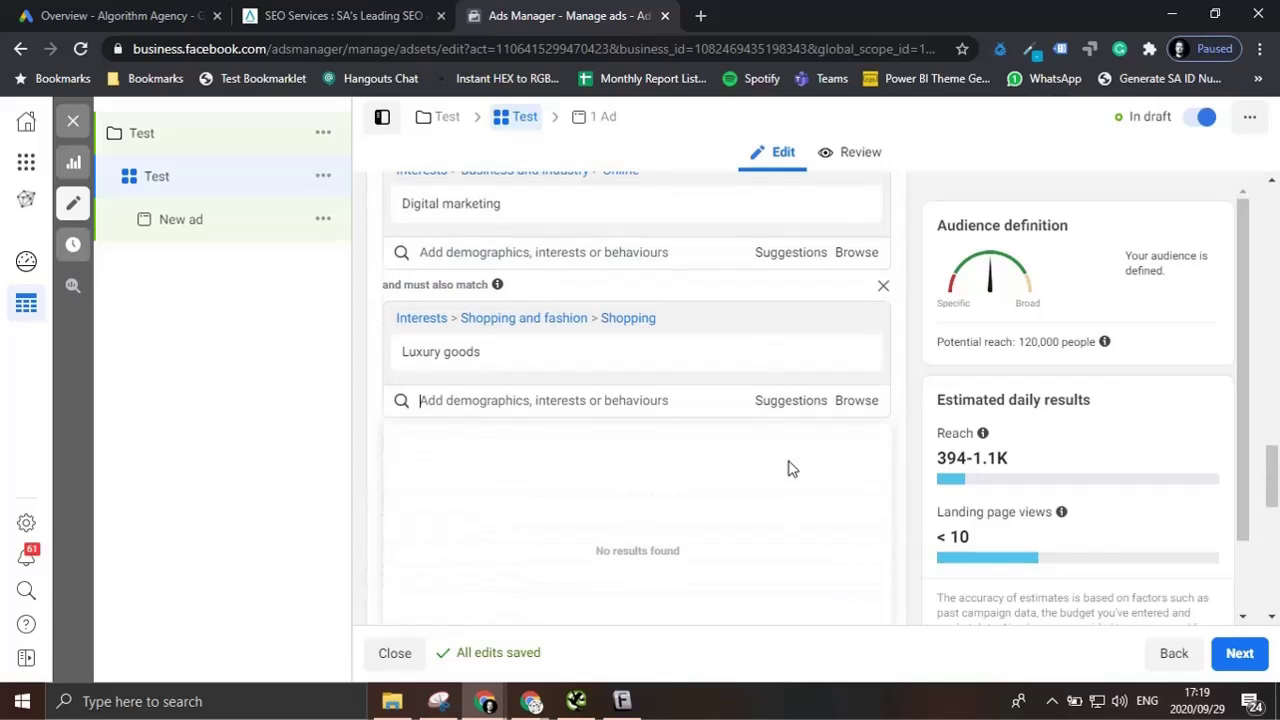
{"action": "scroll", "coordinate": [788, 468], "scroll_direction": "up", "scroll_amount": 1}
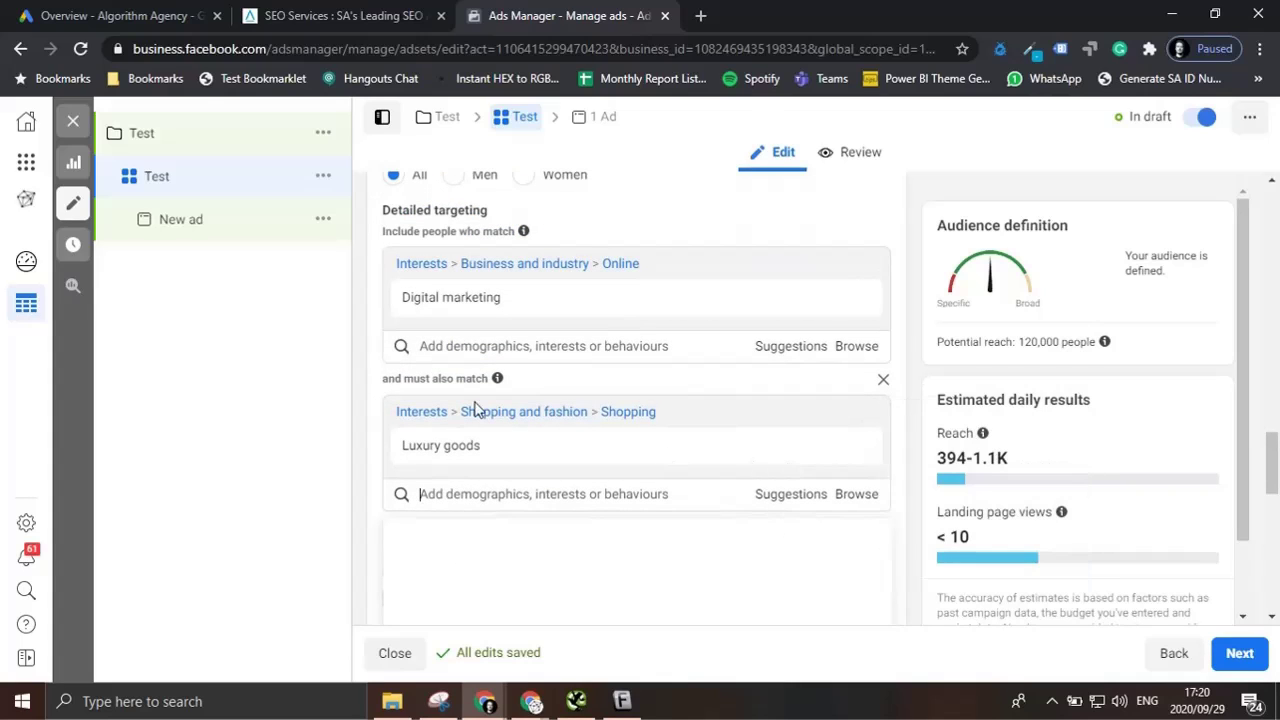
{"action": "mouse_move", "coordinate": [571, 440]}
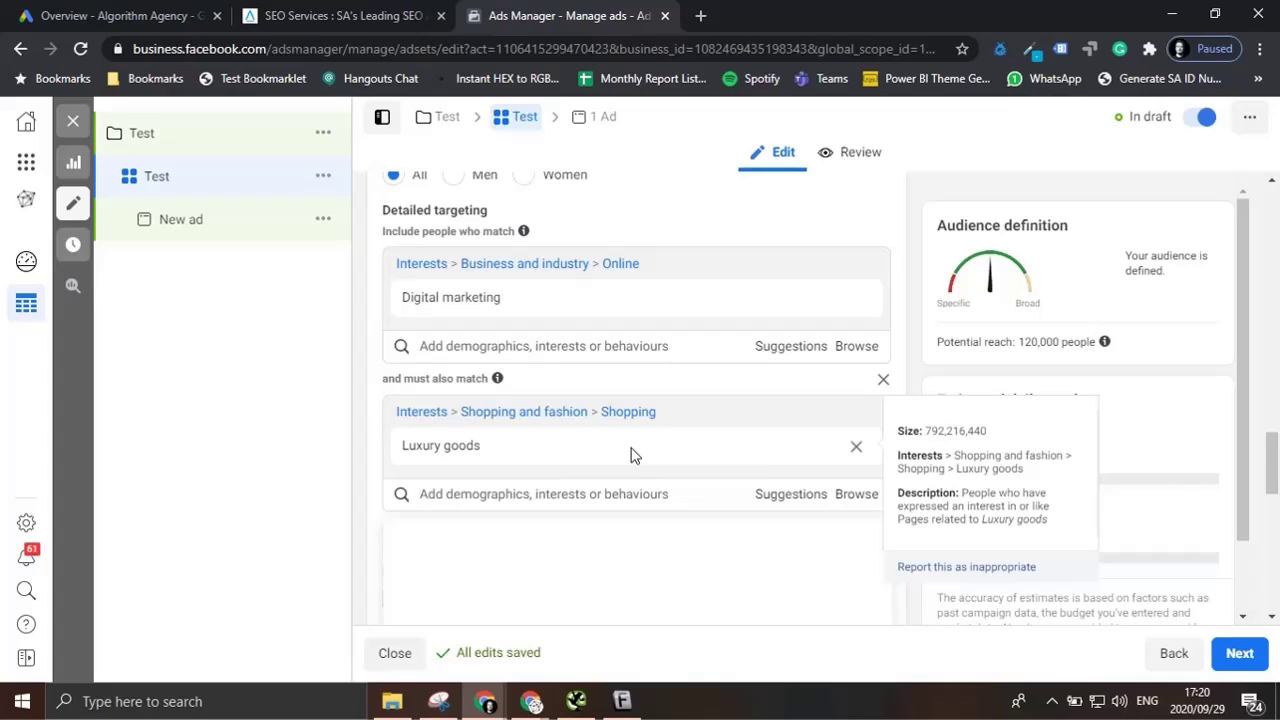
{"action": "left_click", "coordinate": [882, 428]}
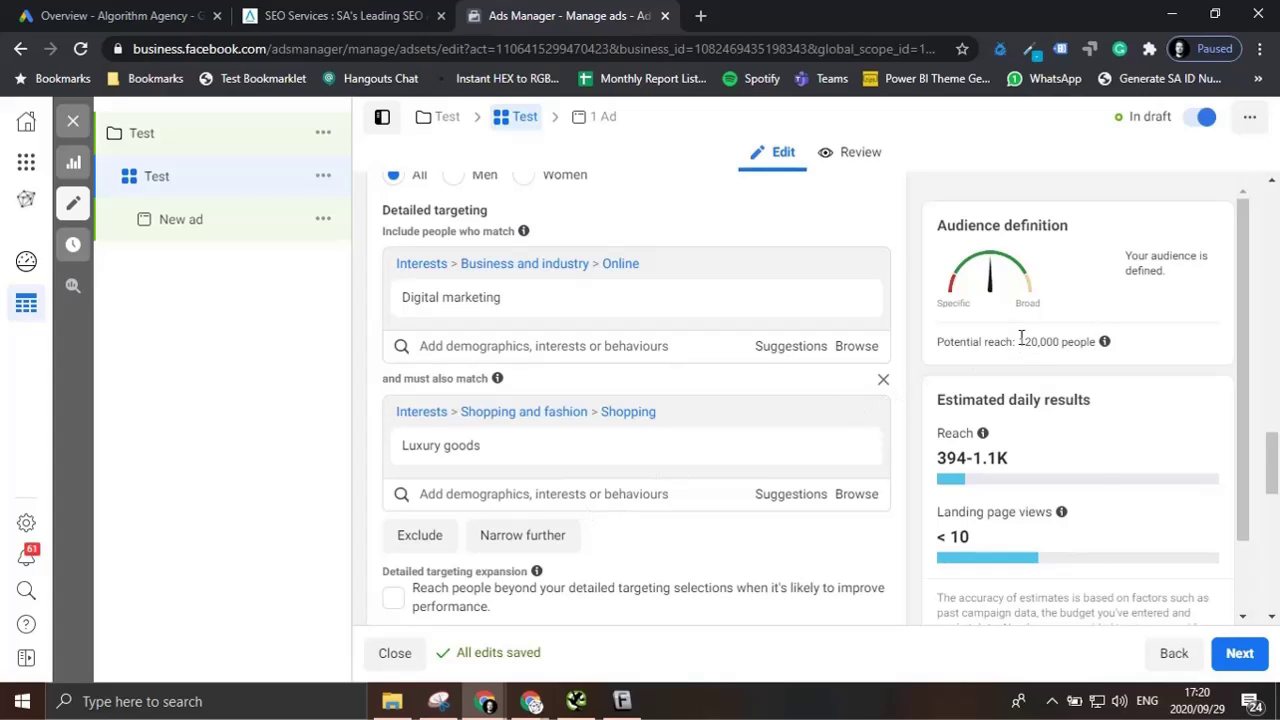
Step: Open the "Exclude people who match" condition in the detailed targeting and look over the settings down to Placements
{"action": "left_click", "coordinate": [425, 535]}
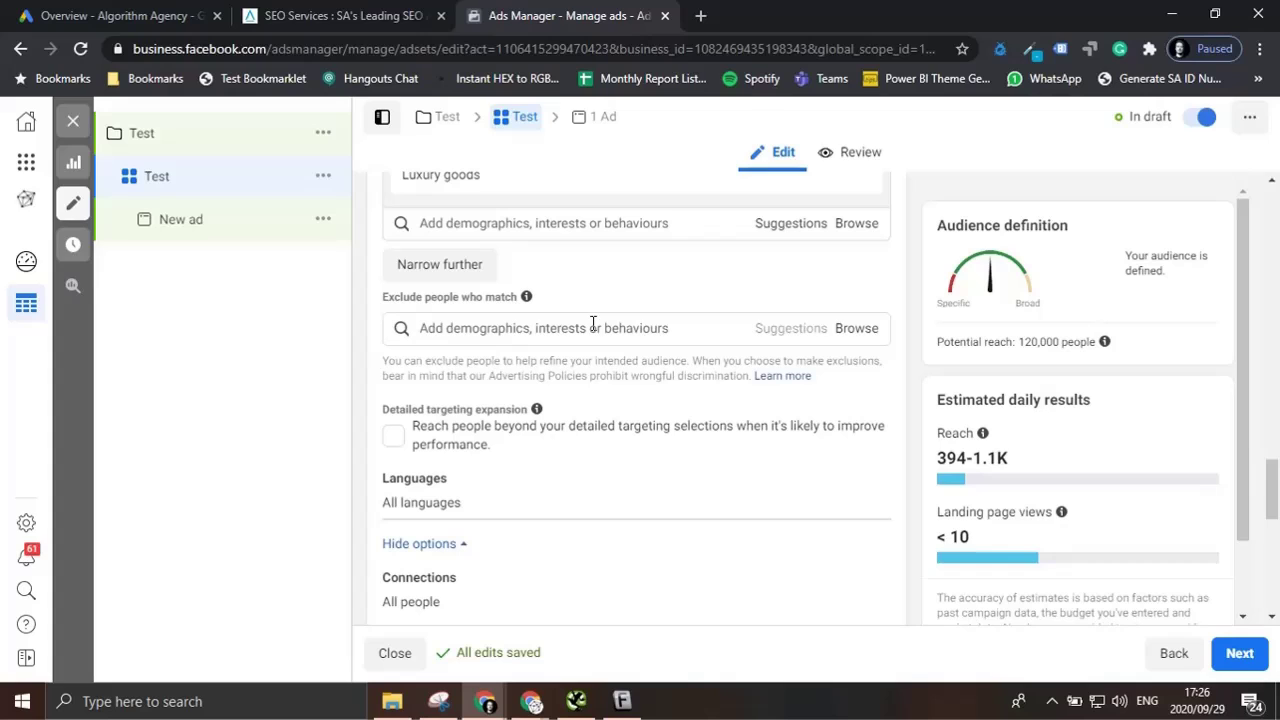
{"action": "scroll", "coordinate": [593, 323], "scroll_direction": "down", "scroll_amount": 3}
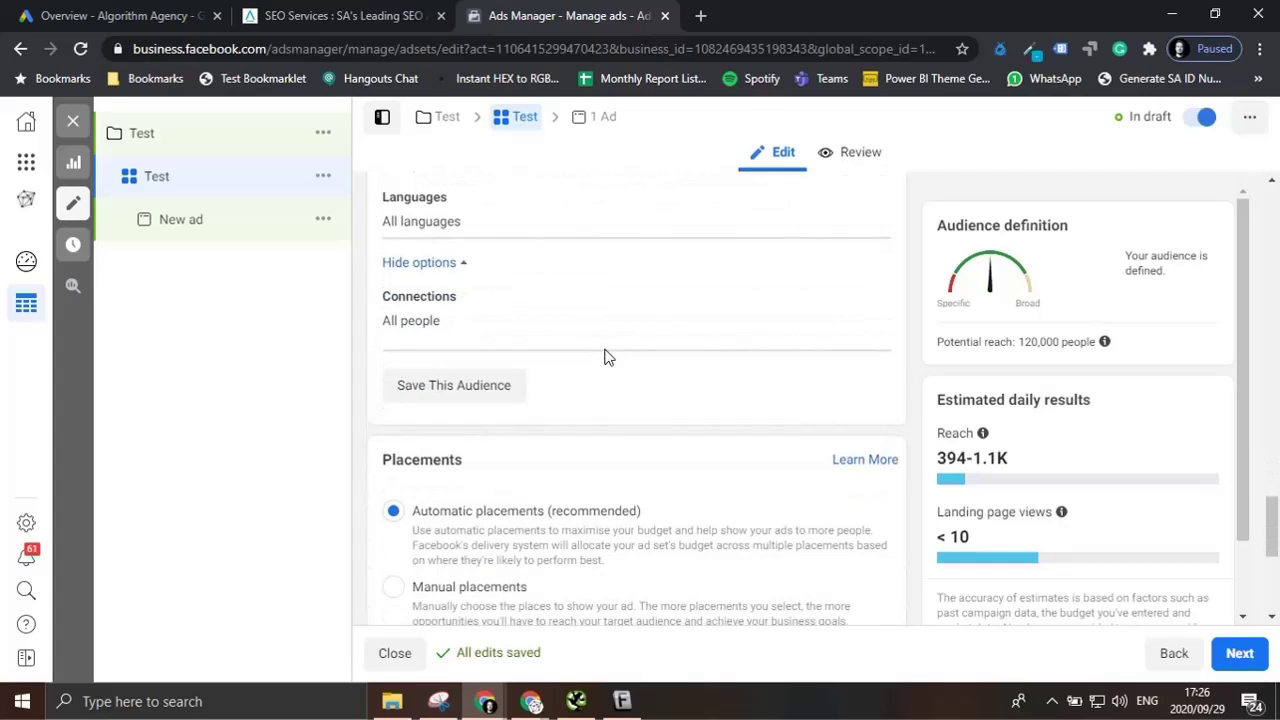